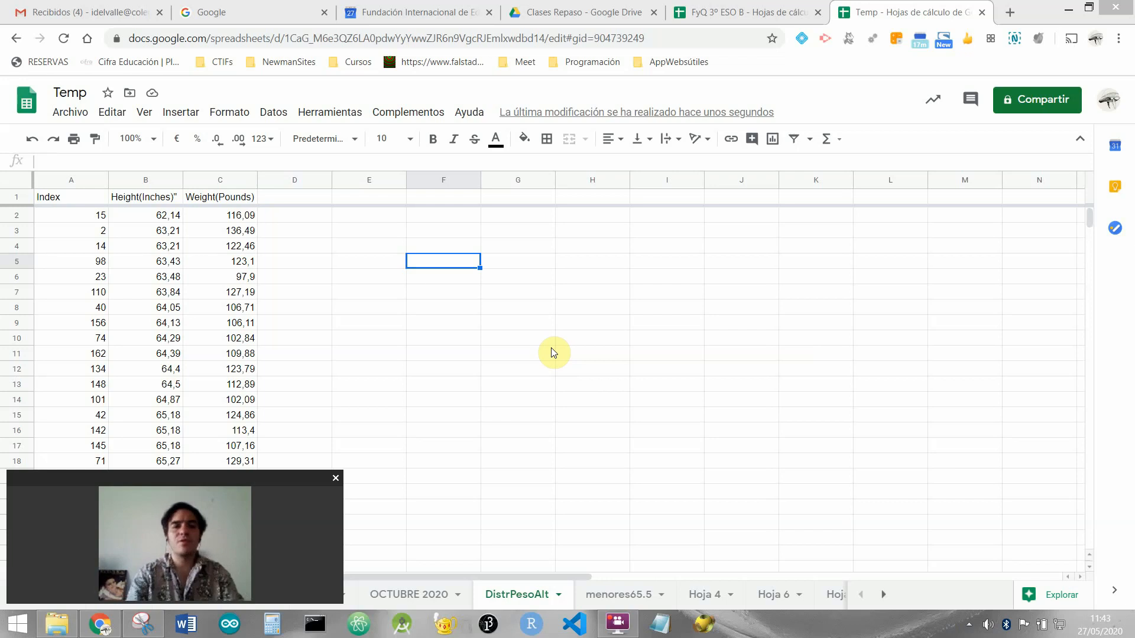
Step: Insert a chart from the Height(Inches) and Weight(Pounds) columns and move it clear of the data columns
{"action": "left_click", "coordinate": [147, 181]}
{"action": "key", "text": "shift+Right"}
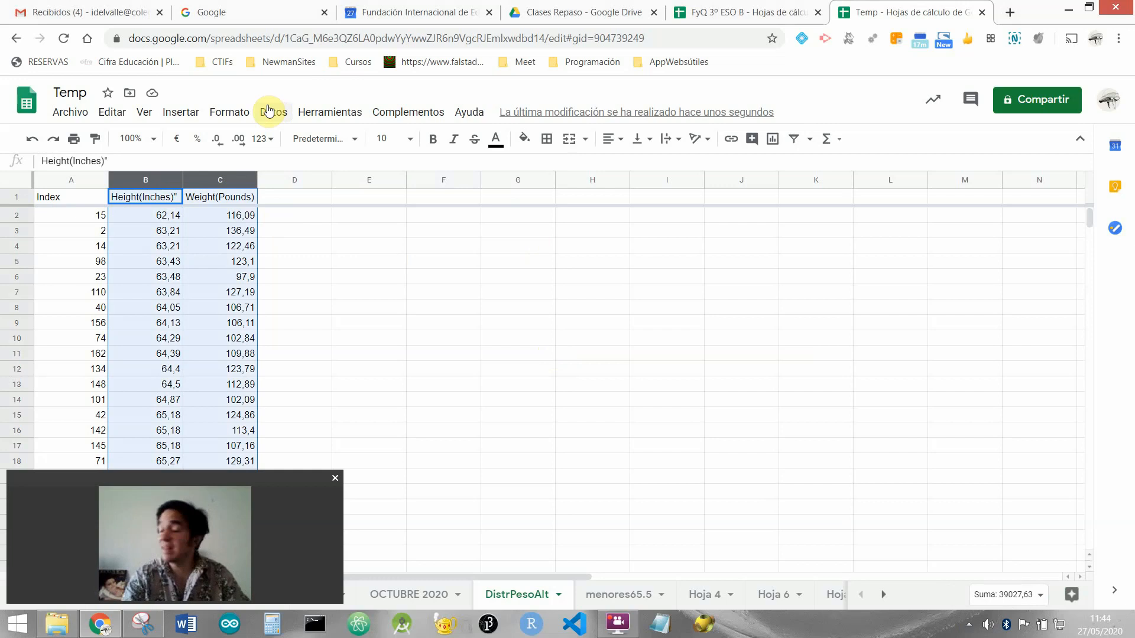
{"action": "left_click", "coordinate": [180, 115]}
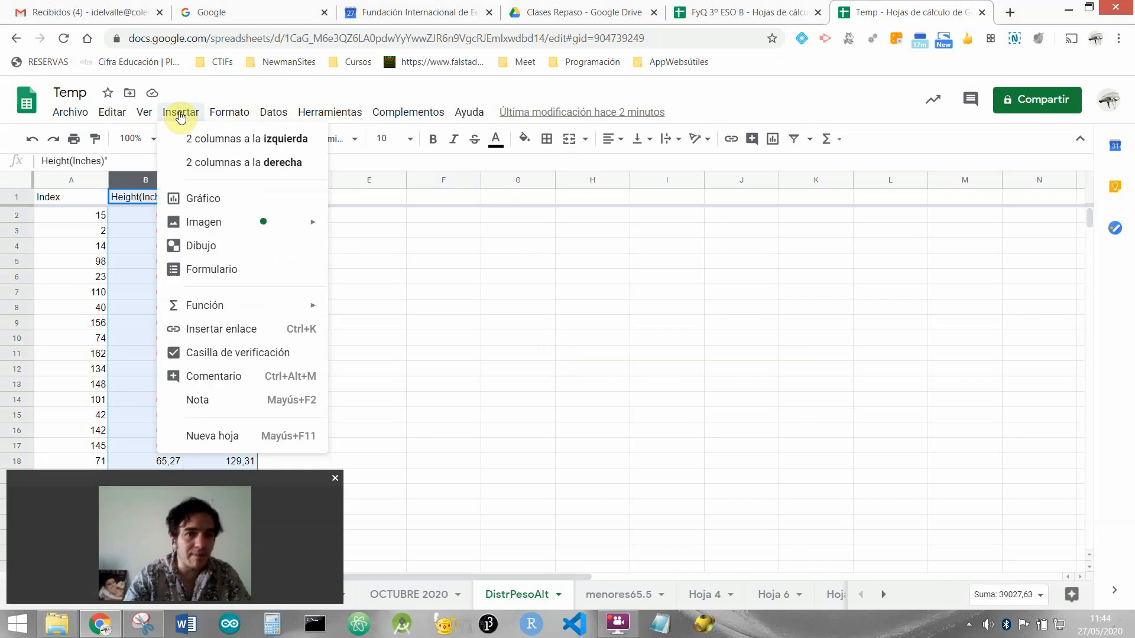
{"action": "left_click", "coordinate": [220, 196]}
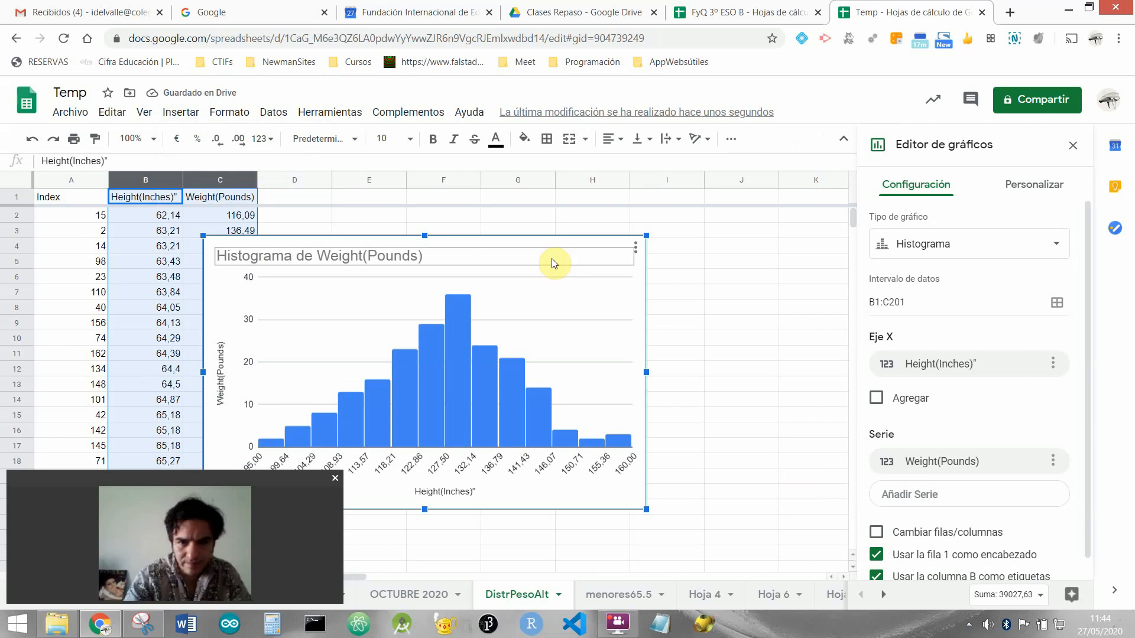
{"action": "left_click_drag", "start_coordinate": [499, 243], "coordinate": [654, 220]}
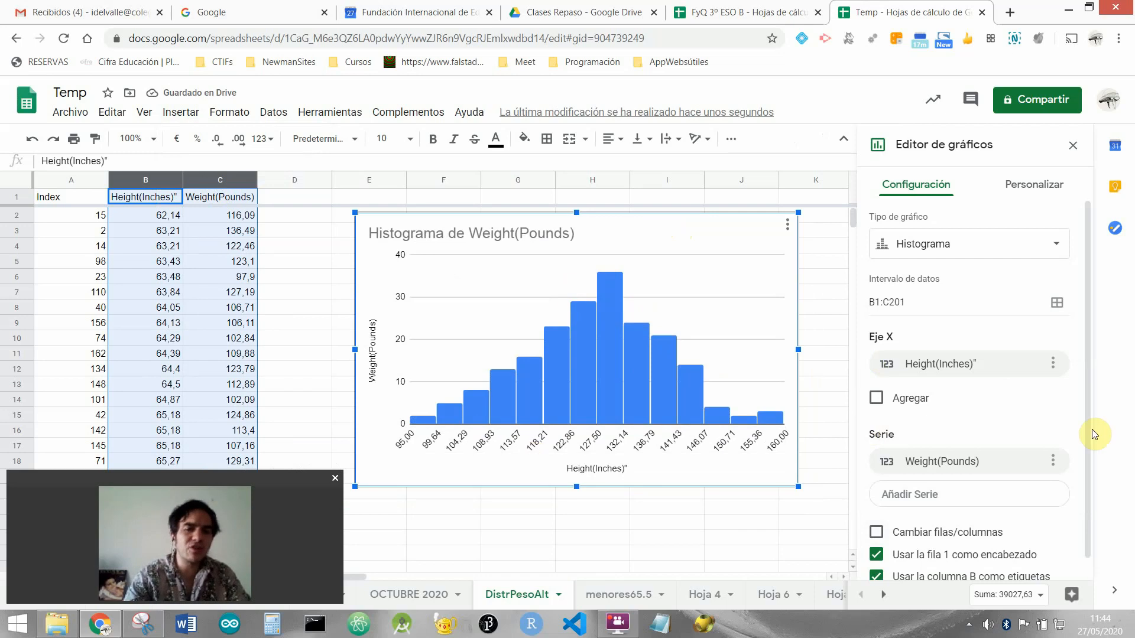
Step: Change the chart type to a scatter chart (Gráfico de dispersión)
{"action": "left_click", "coordinate": [939, 248]}
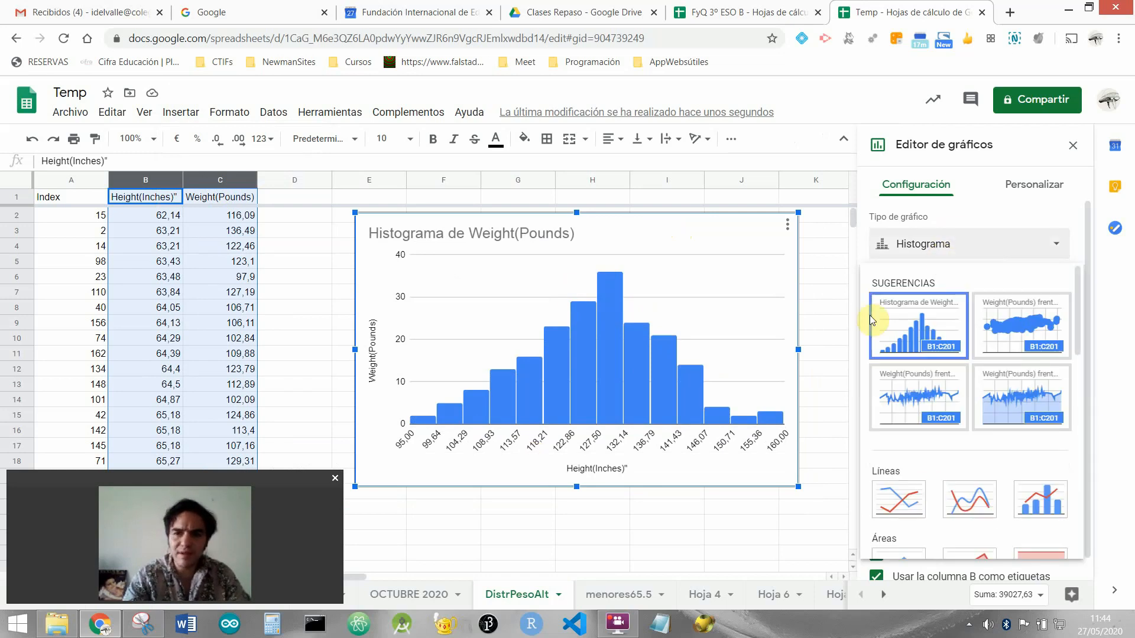
{"action": "scroll", "coordinate": [930, 487], "scroll_direction": "down", "scroll_amount": 1}
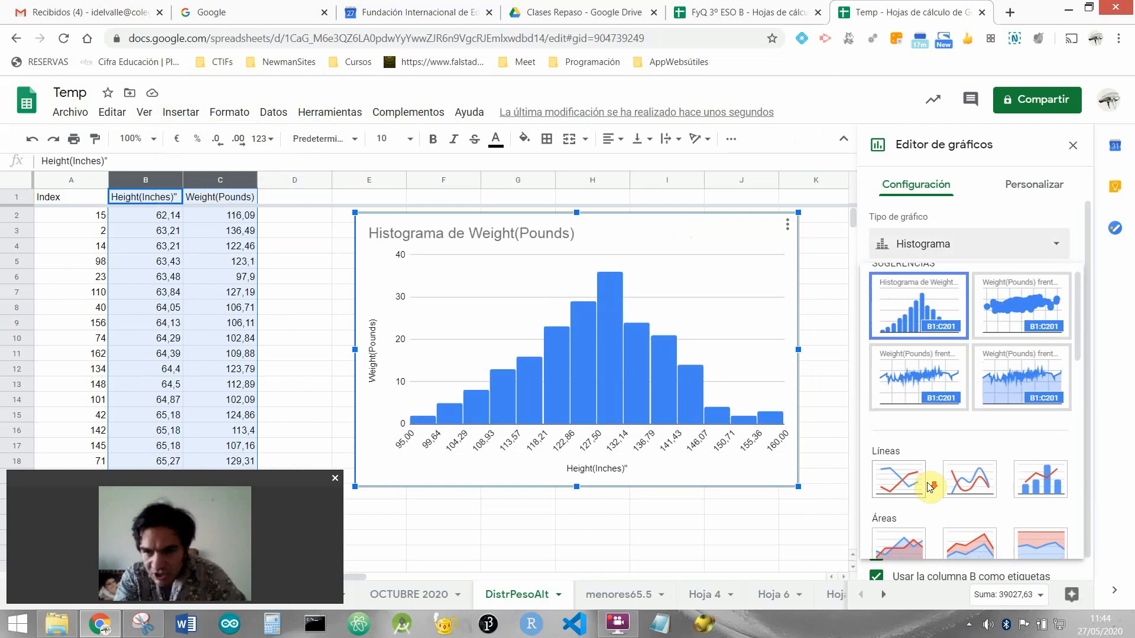
{"action": "scroll", "coordinate": [930, 486], "scroll_direction": "down", "scroll_amount": 2}
{"action": "scroll", "coordinate": [929, 486], "scroll_direction": "down", "scroll_amount": 6}
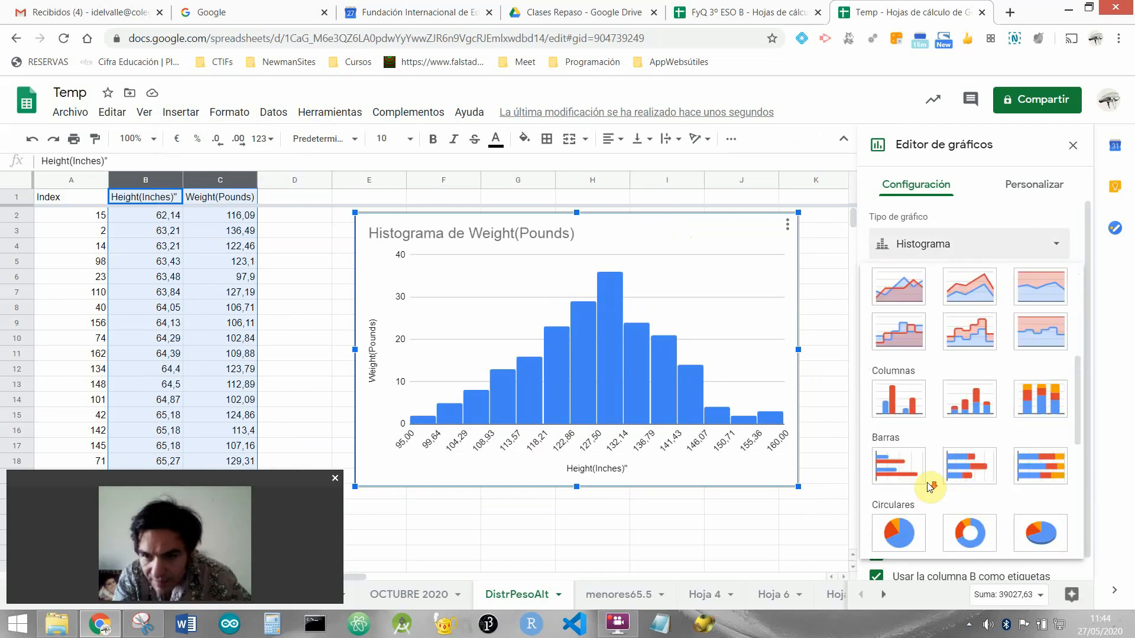
{"action": "left_click", "coordinate": [899, 419]}
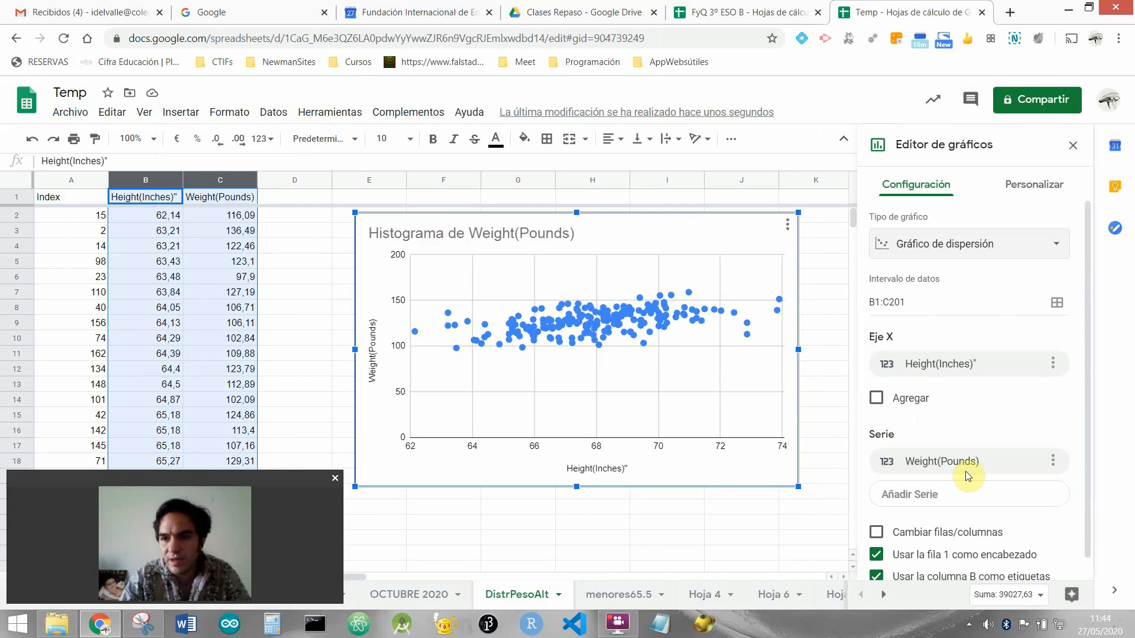
{"action": "scroll", "coordinate": [940, 490], "scroll_direction": "down", "scroll_amount": 1}
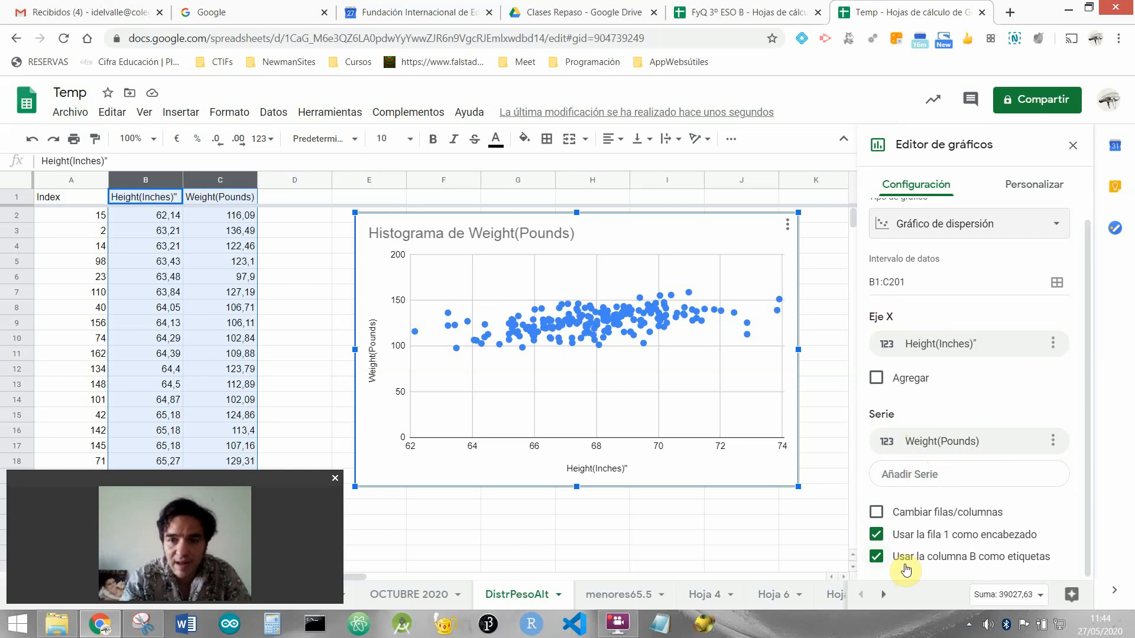
{"action": "left_click", "coordinate": [886, 561]}
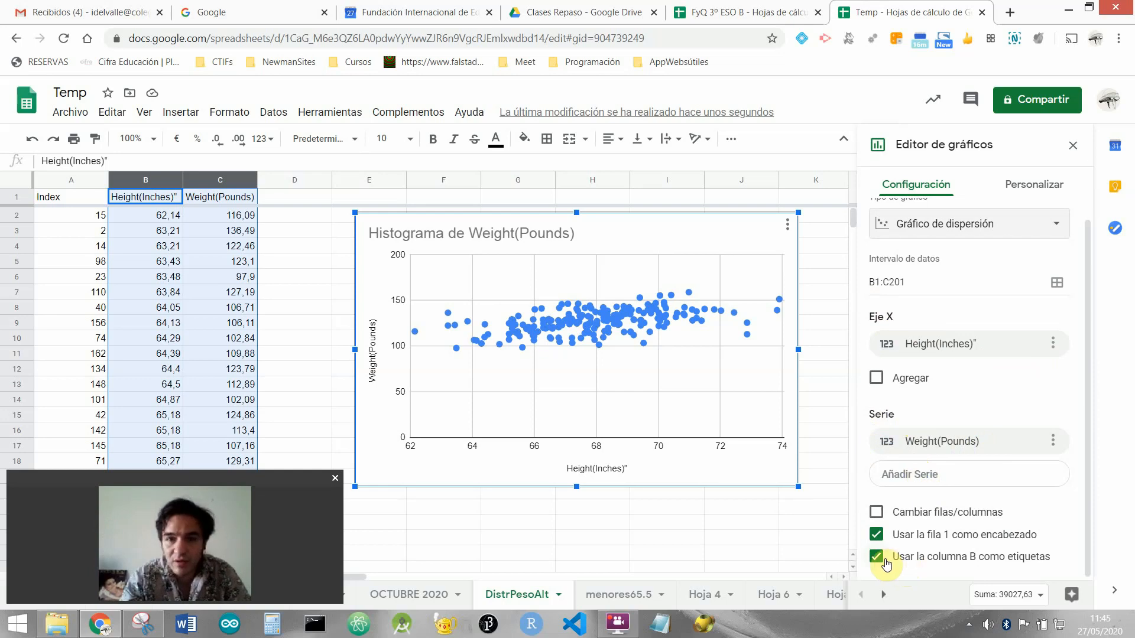
{"action": "left_click", "coordinate": [877, 557]}
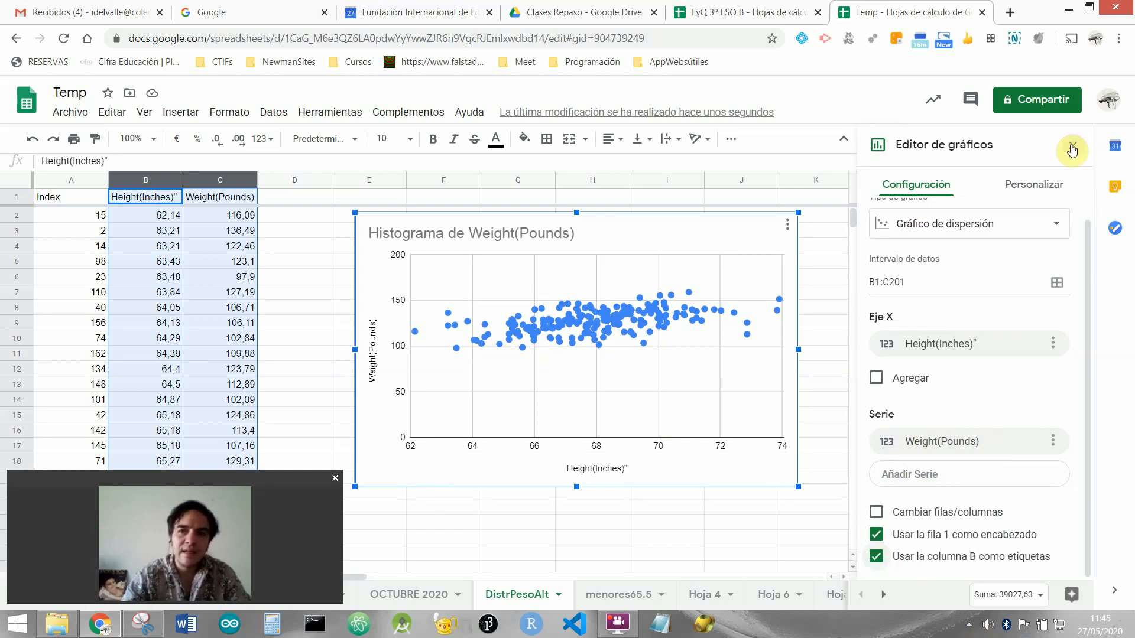
Step: Open the chart's customization options and look over the chart style settings
{"action": "left_click", "coordinate": [1026, 192]}
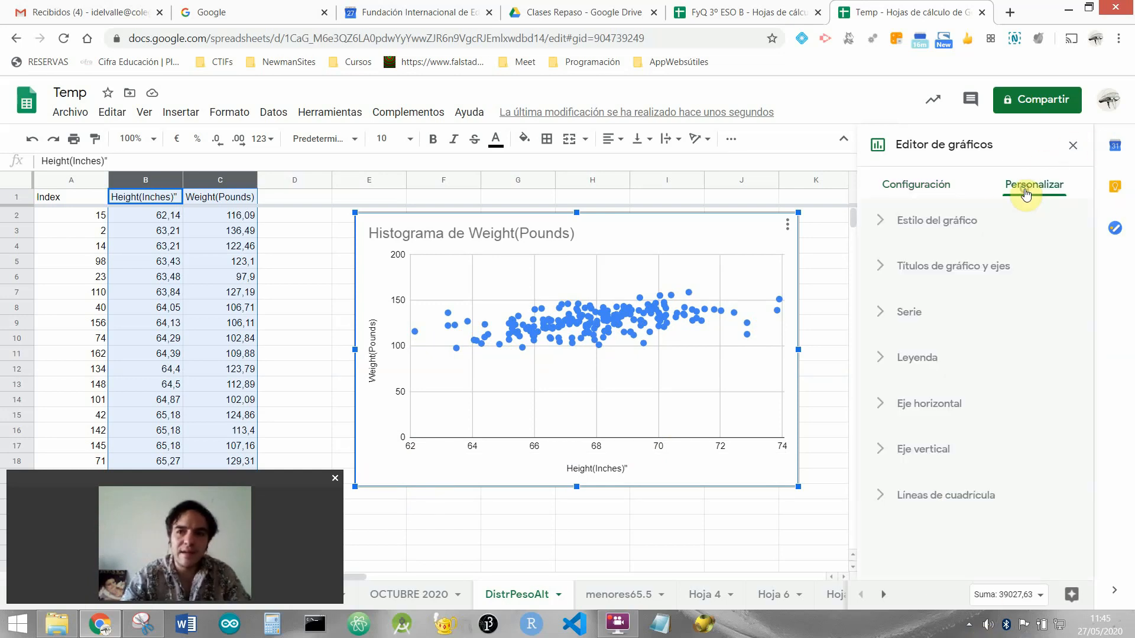
{"action": "left_click", "coordinate": [883, 220]}
{"action": "left_click", "coordinate": [882, 219]}
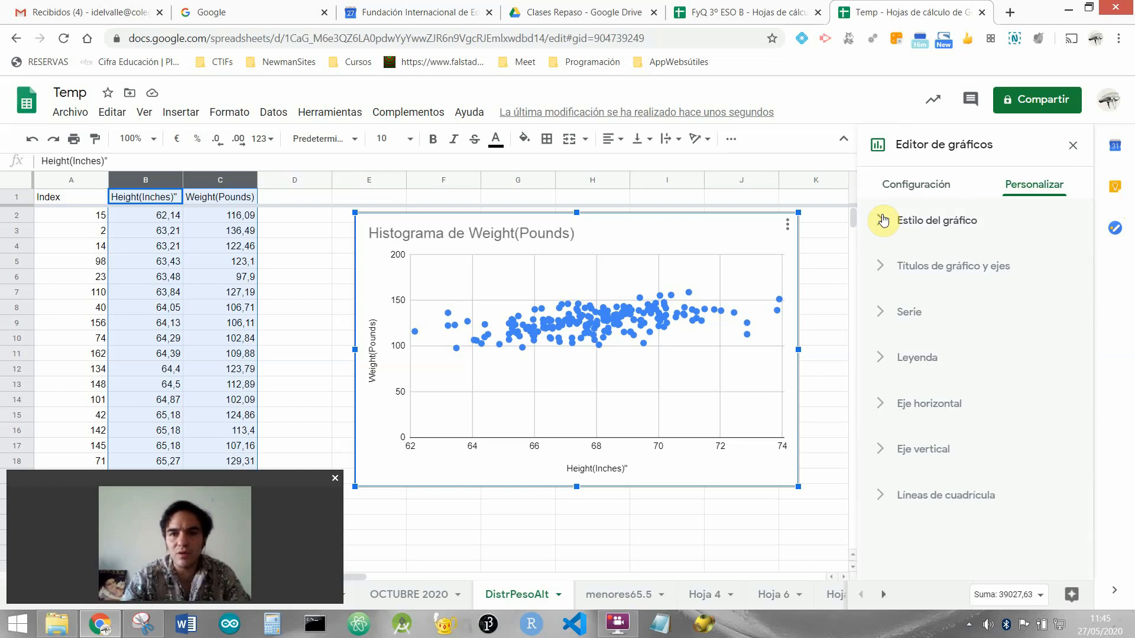
{"action": "left_click", "coordinate": [882, 220]}
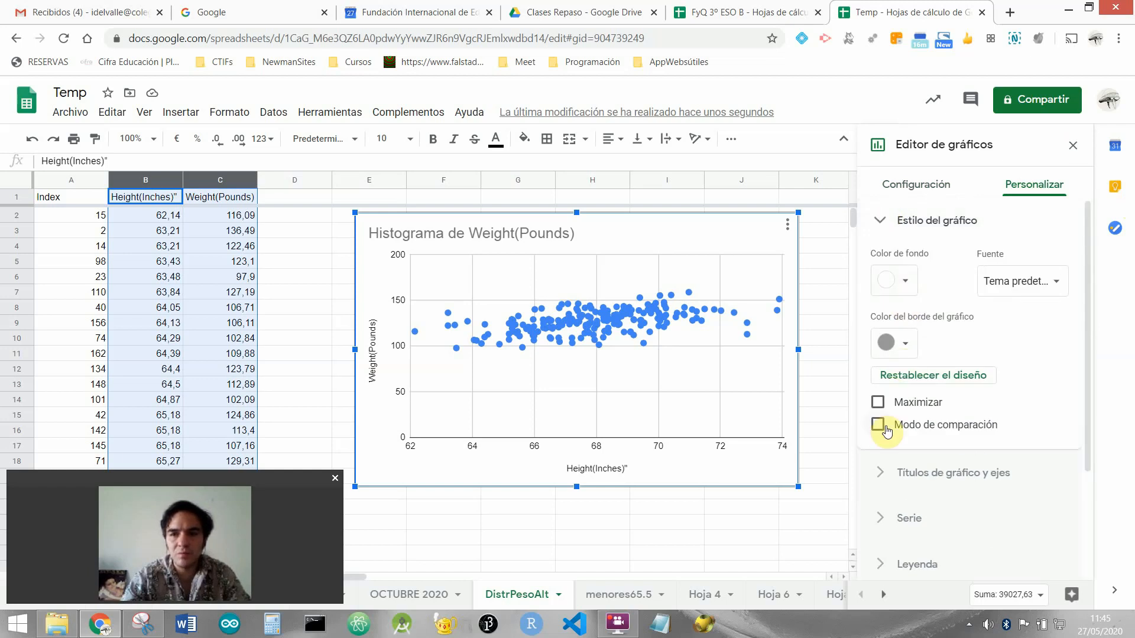
{"action": "left_click", "coordinate": [884, 219]}
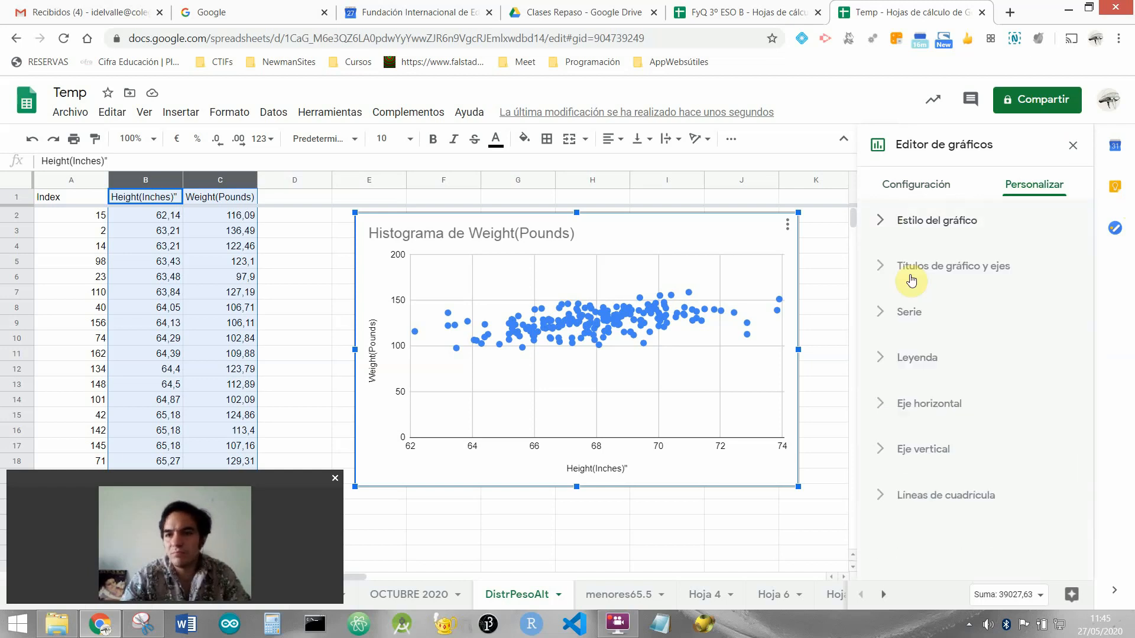
Step: Set the chart's horizontal axis title to "Altura (")"
{"action": "left_click", "coordinate": [924, 265]}
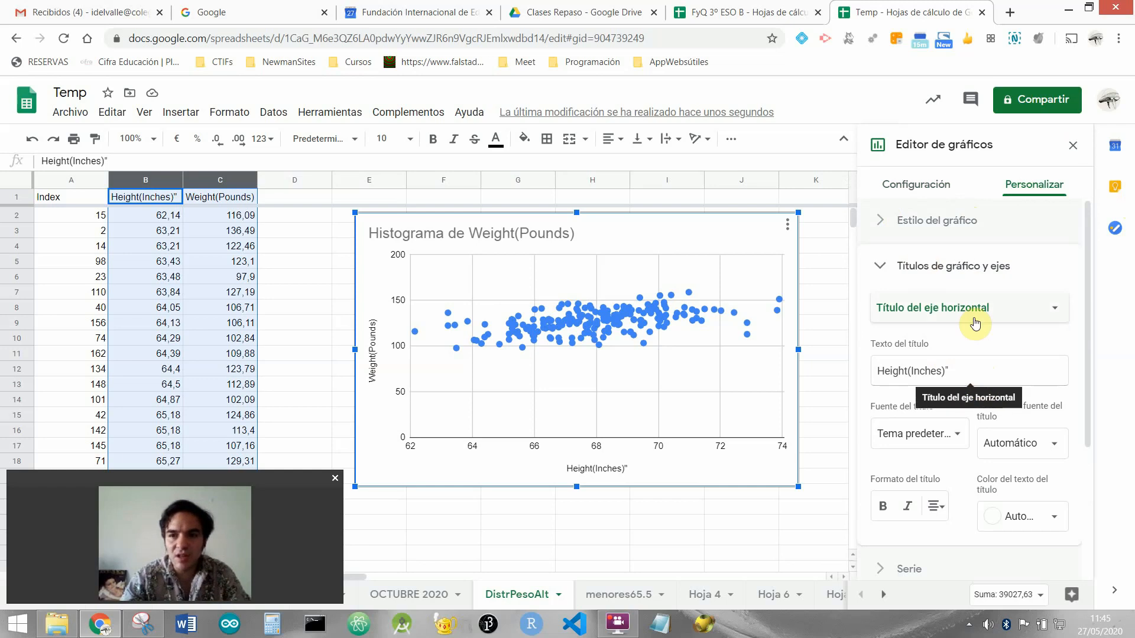
{"action": "left_click", "coordinate": [967, 369]}
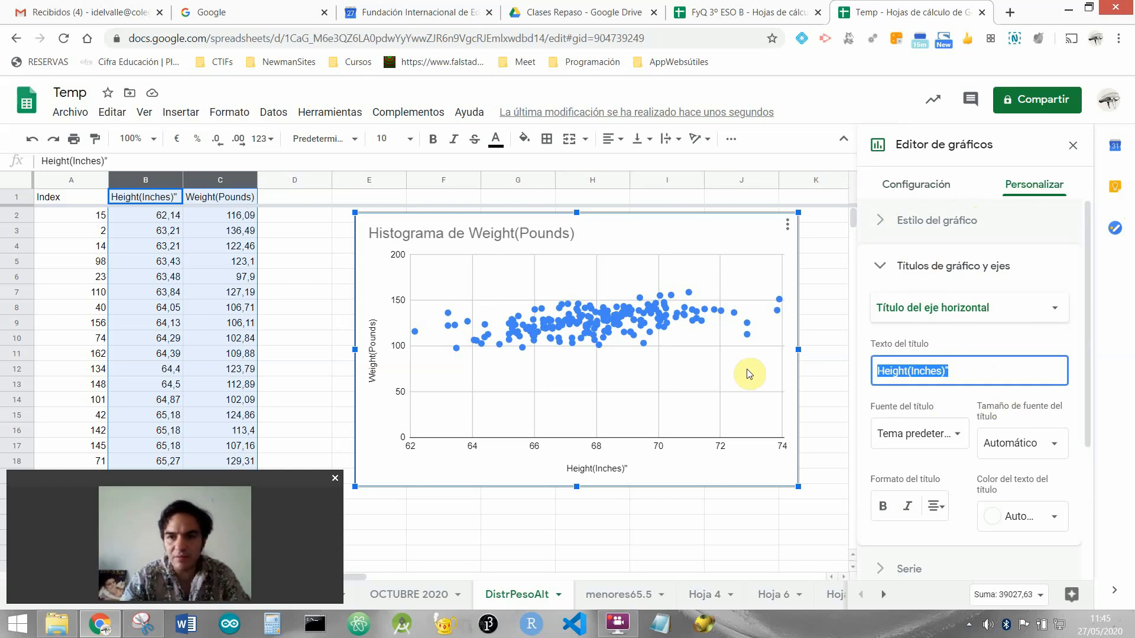
{"action": "type", "text": "Altura"}
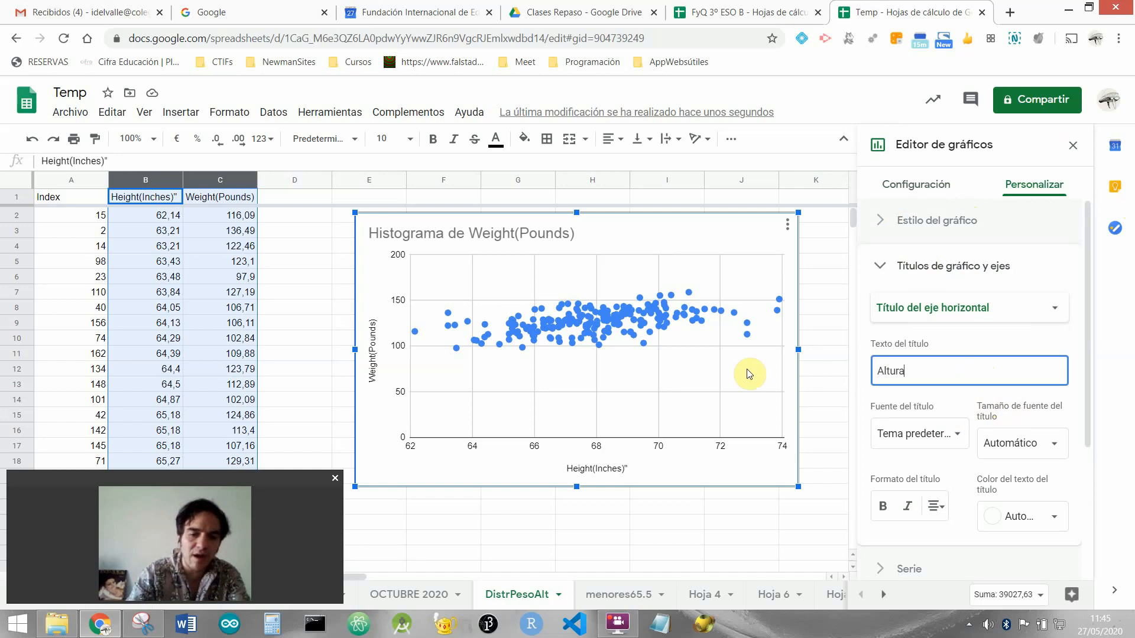
{"action": "type", "text": " (\""}
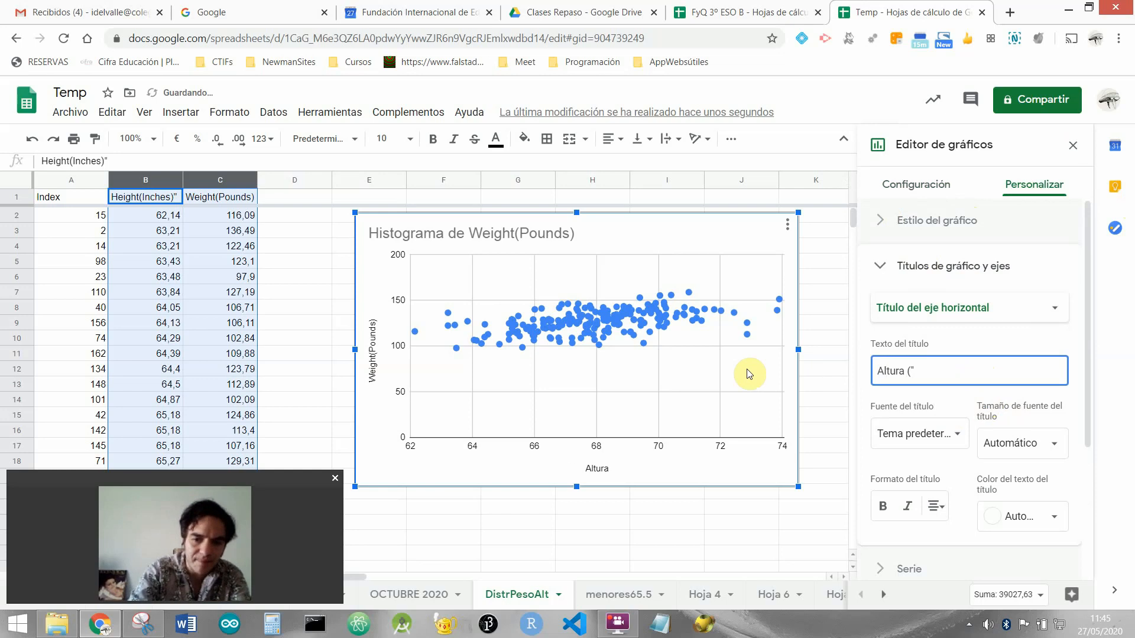
{"action": "type", "text": ")"}
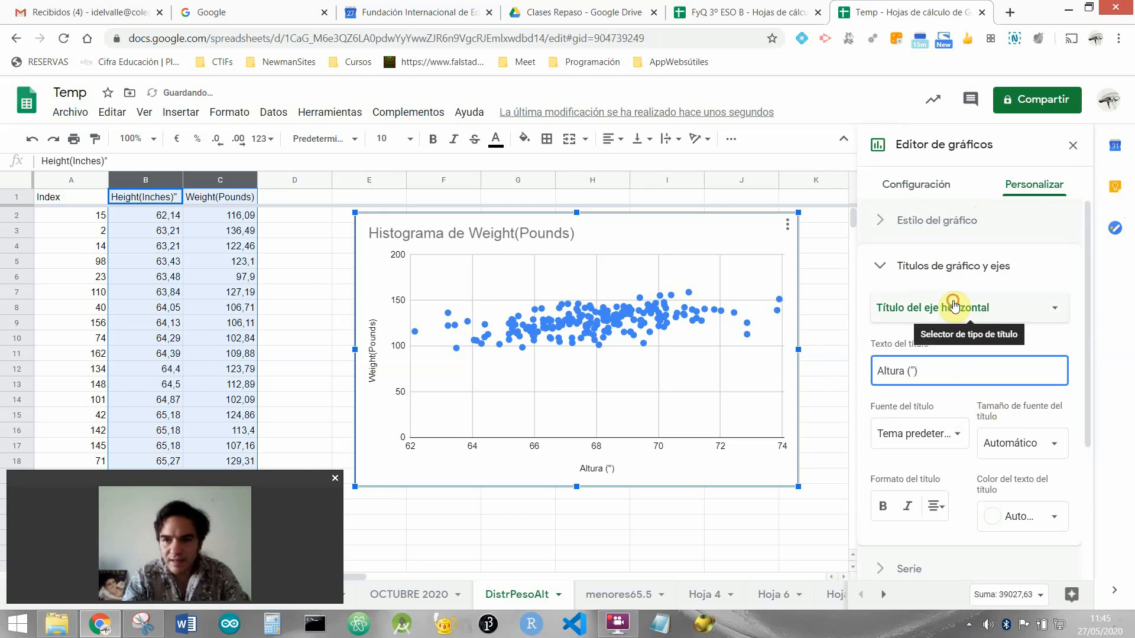
Step: Set the chart's vertical axis title to "Peso (lb)"
{"action": "left_click", "coordinate": [954, 306]}
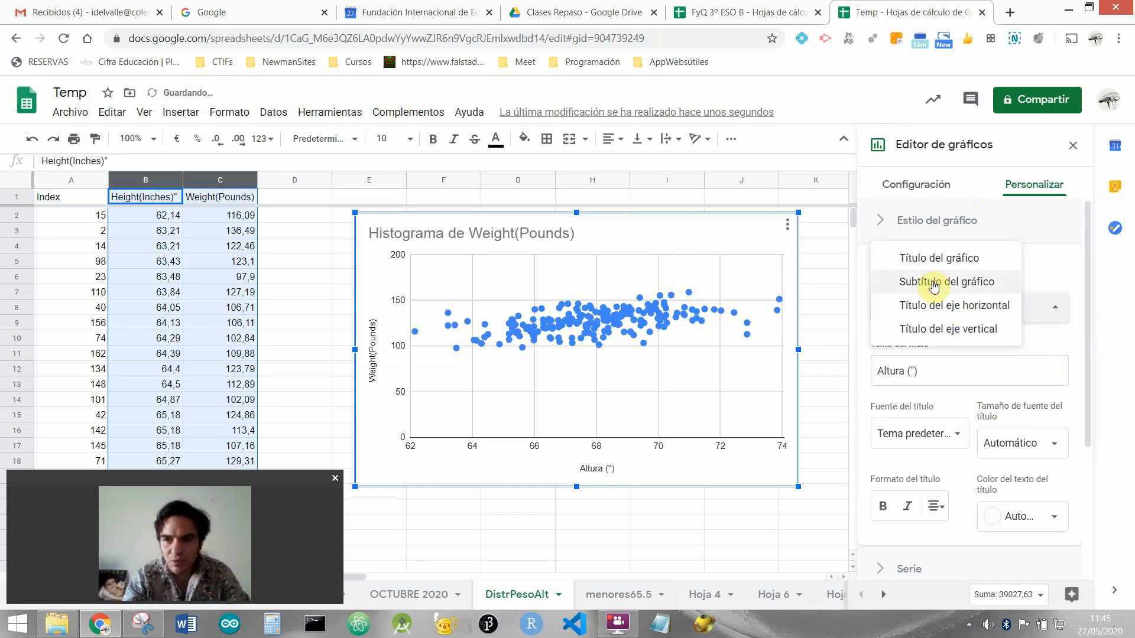
{"action": "left_click", "coordinate": [938, 331]}
{"action": "double_click", "coordinate": [940, 372]}
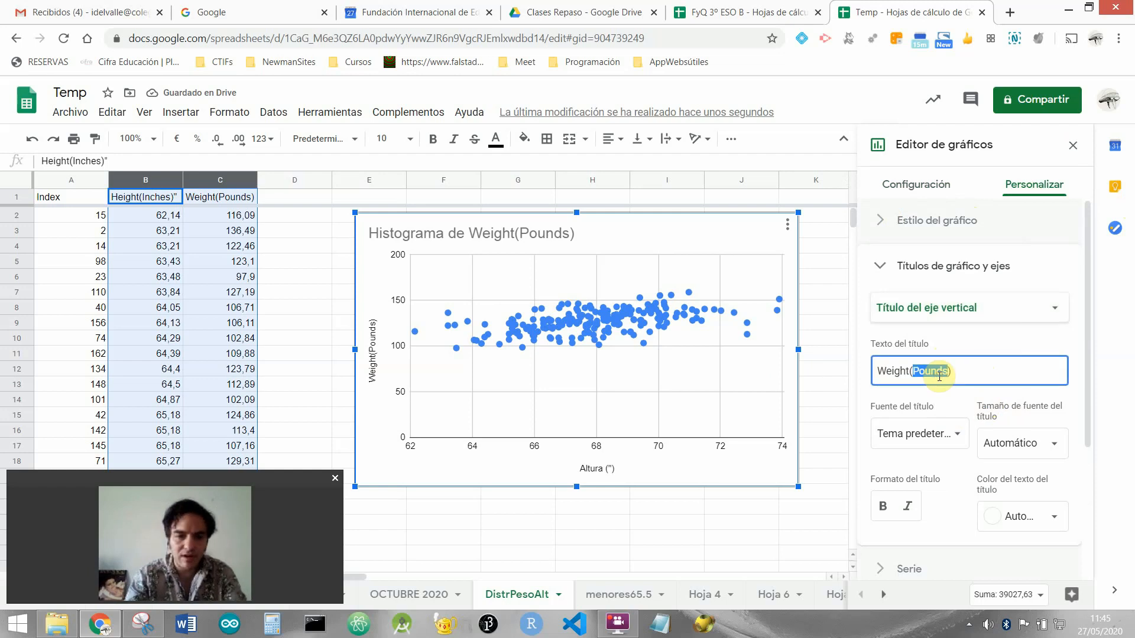
{"action": "triple_click", "coordinate": [940, 372]}
{"action": "type", "text": "Peso "}
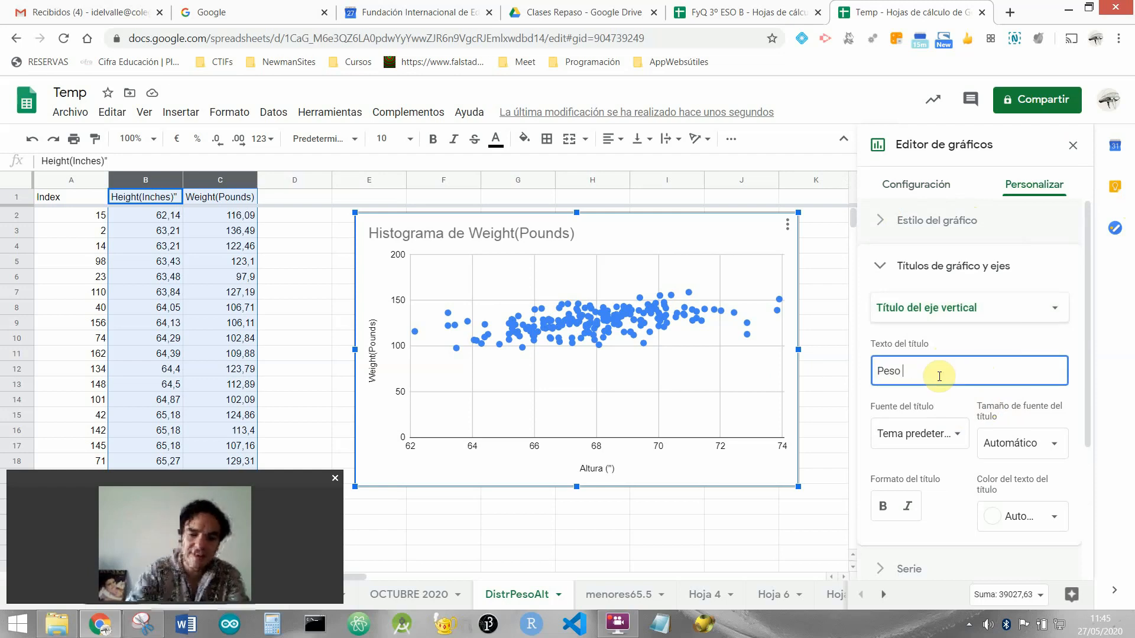
{"action": "type", "text": "(lb)"}
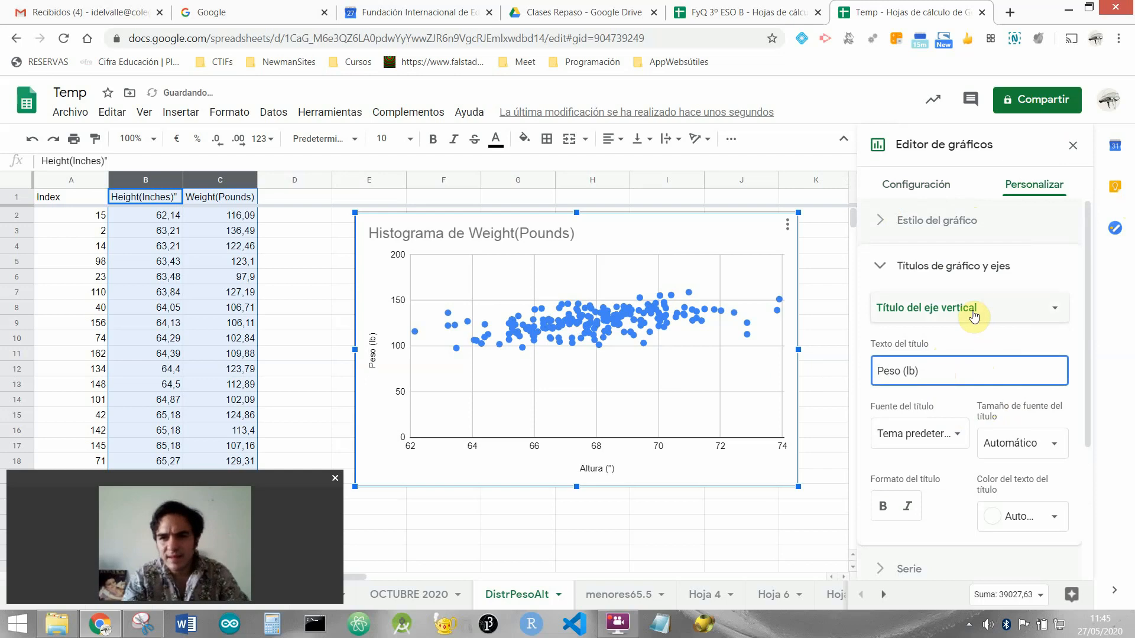
Step: Replace the chart title with "Peso frenta altura"
{"action": "left_click", "coordinate": [972, 308]}
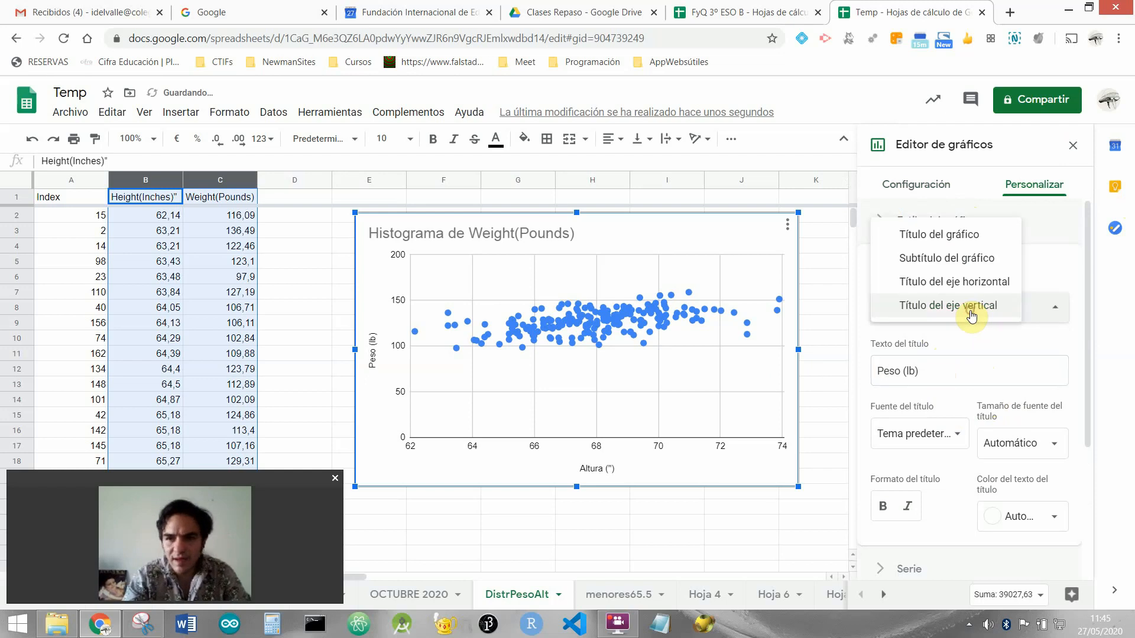
{"action": "left_click", "coordinate": [941, 235]}
{"action": "triple_click", "coordinate": [938, 378]}
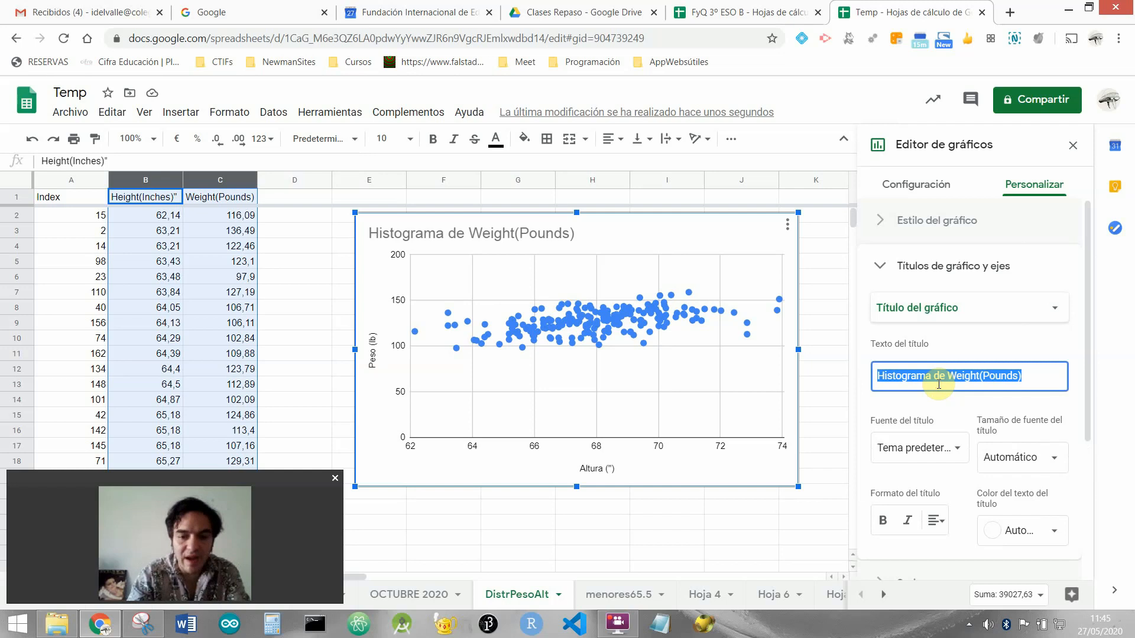
{"action": "type", "text": "Alura"}
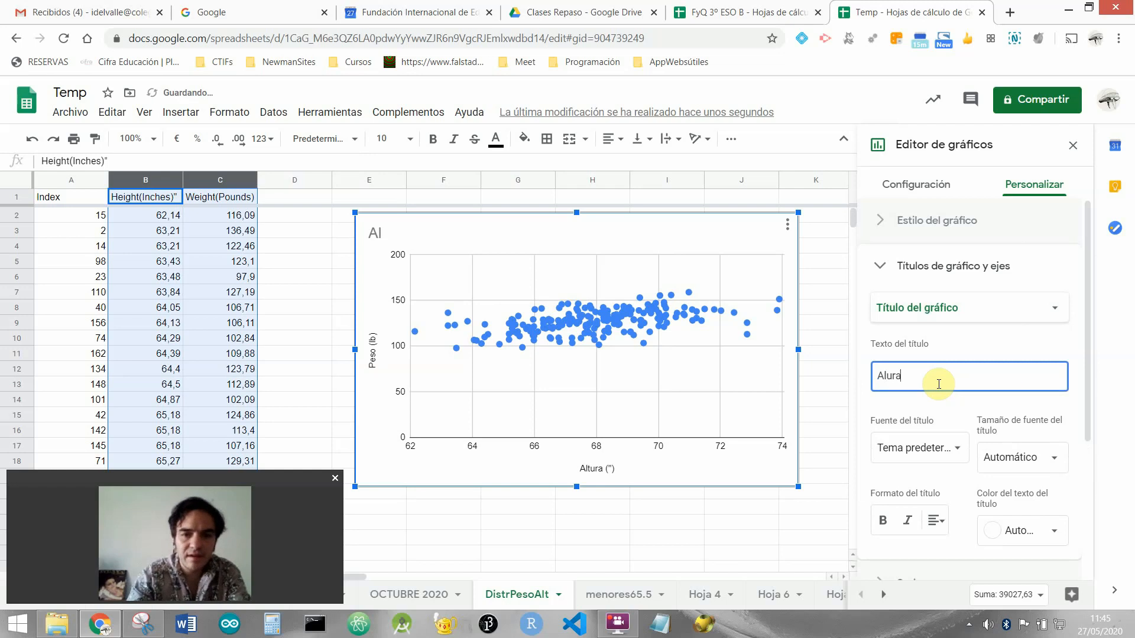
{"action": "key", "text": "BackSpace"}
{"action": "key", "text": "BackSpace"}
{"action": "key", "text": "BackSpace"}
{"action": "key", "text": "BackSpace"}
{"action": "key", "text": "BackSpace"}
{"action": "type", "text": "P"}
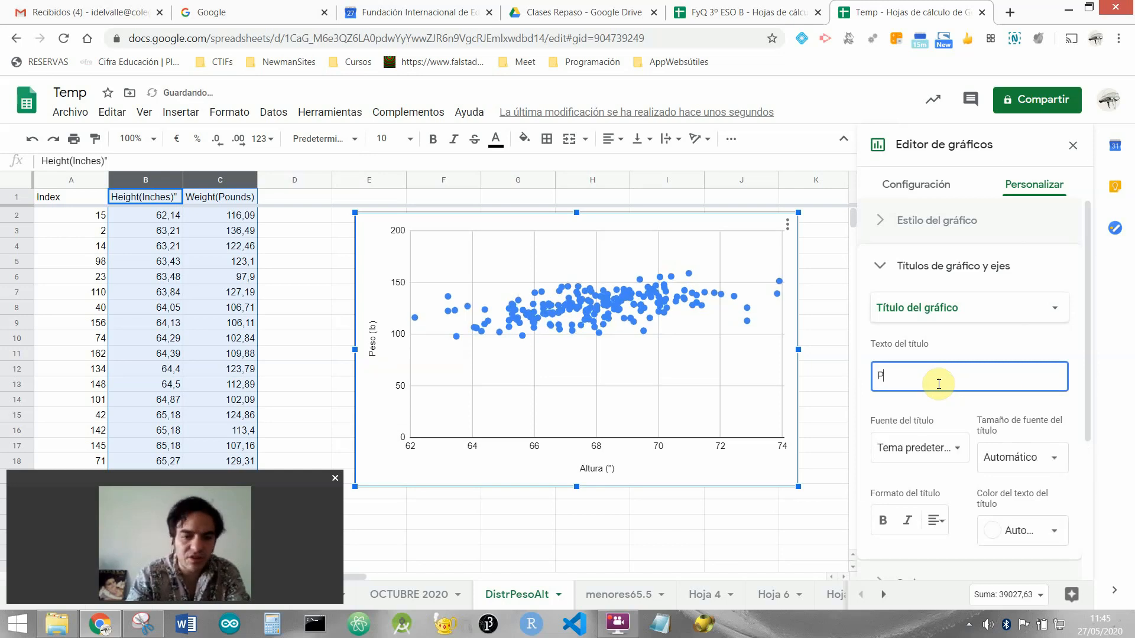
{"action": "type", "text": "eso"}
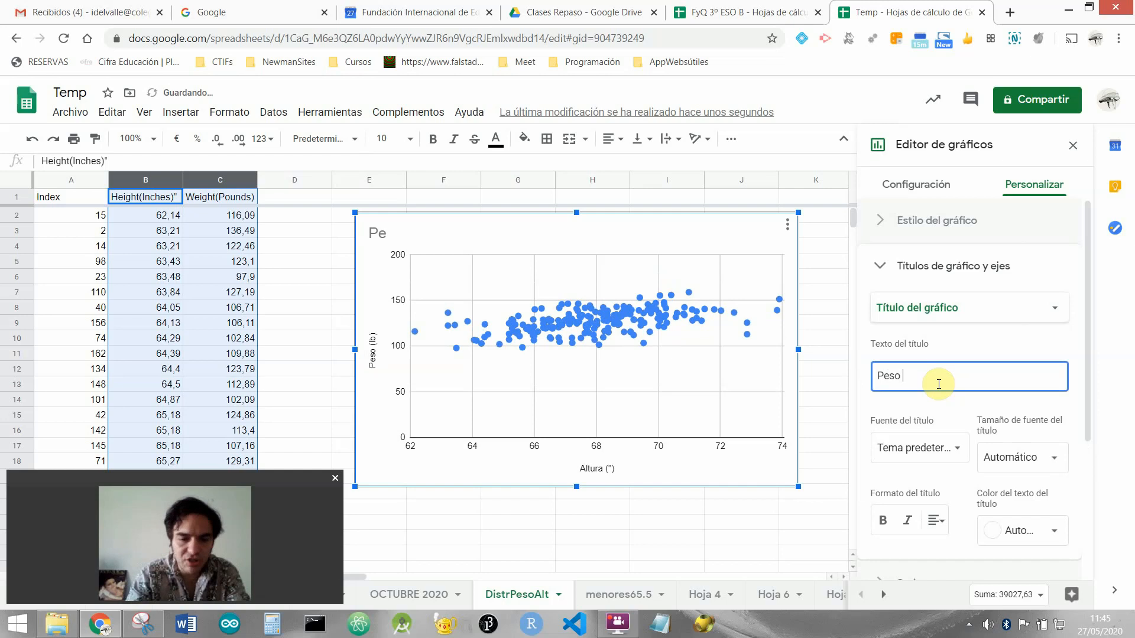
{"action": "type", "text": " fre"}
{"action": "key", "text": "BackSpace"}
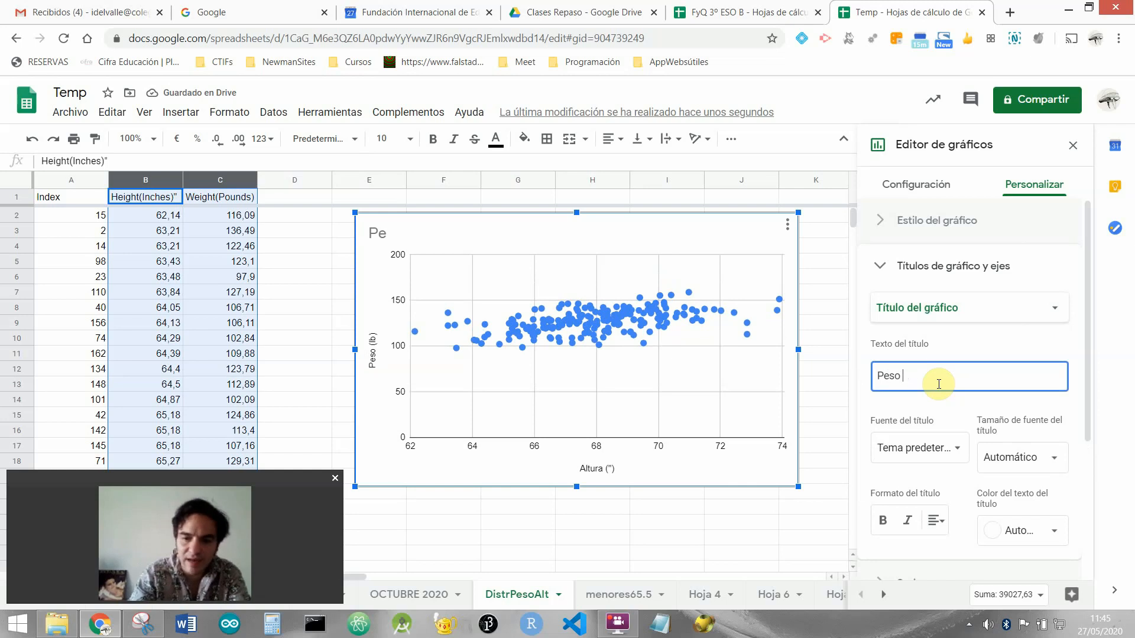
{"action": "type", "text": "("}
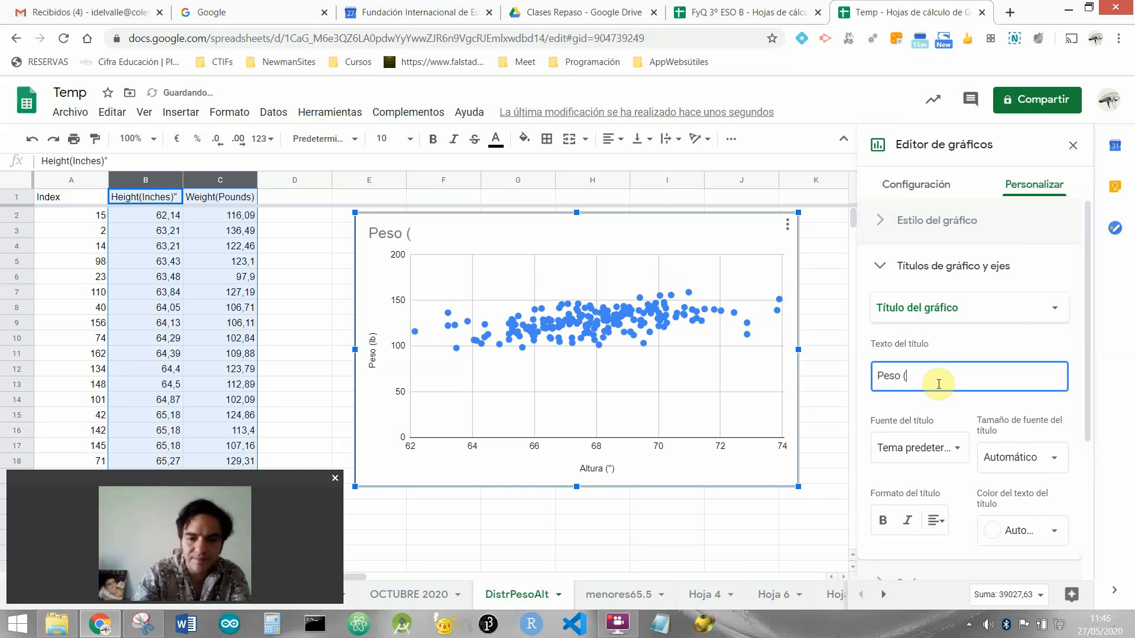
{"action": "key", "text": "BackSpace"}
{"action": "type", "text": "frenta "}
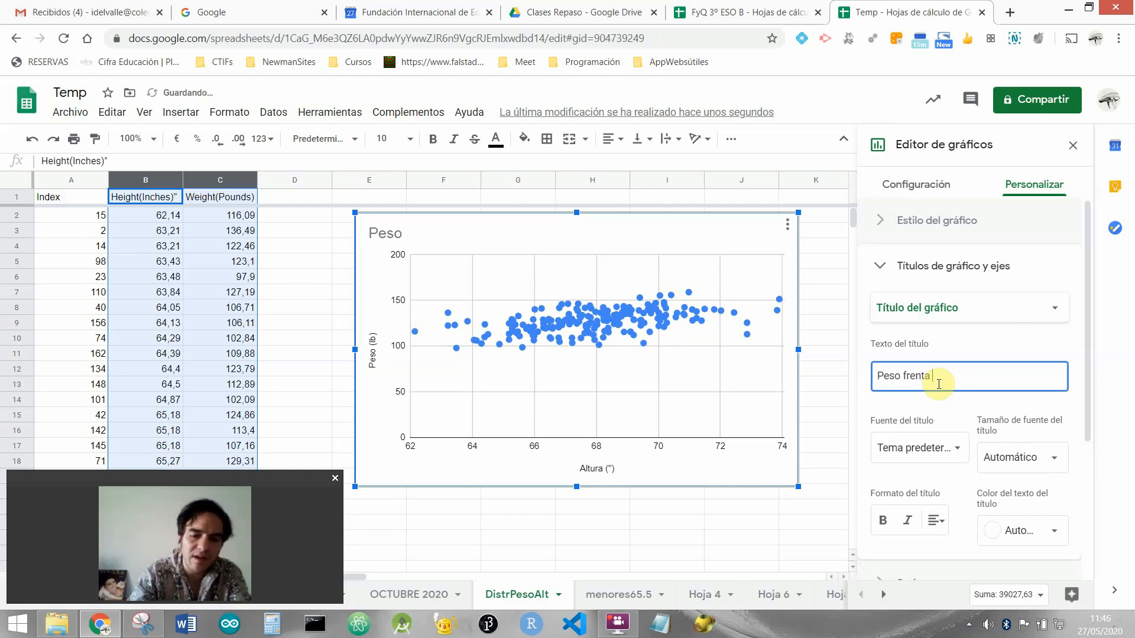
{"action": "type", "text": " altura"}
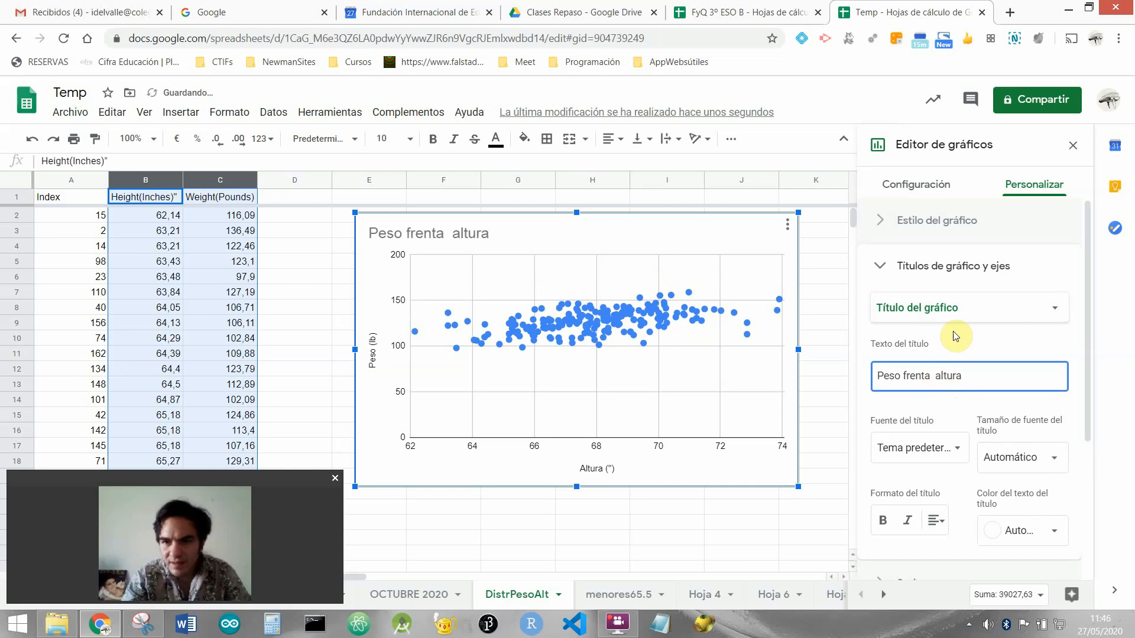
Step: Set the chart subtitle to "Peso en lb y altura el ""
{"action": "left_click", "coordinate": [952, 307]}
{"action": "left_click", "coordinate": [941, 329]}
{"action": "left_click", "coordinate": [921, 375]}
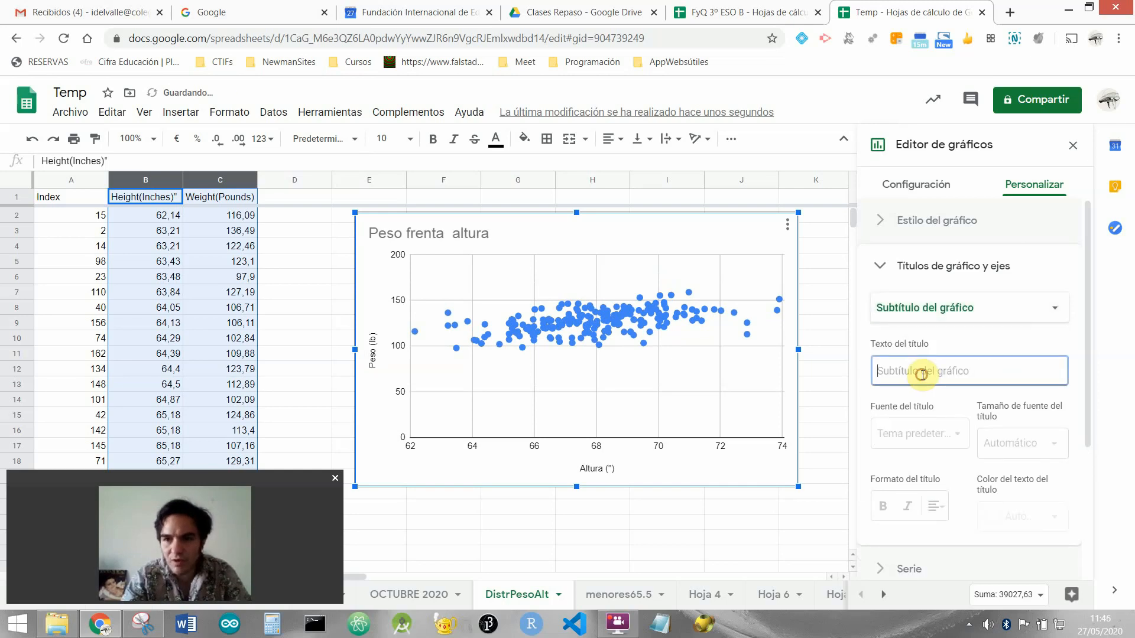
{"action": "type", "text": "Peso en "}
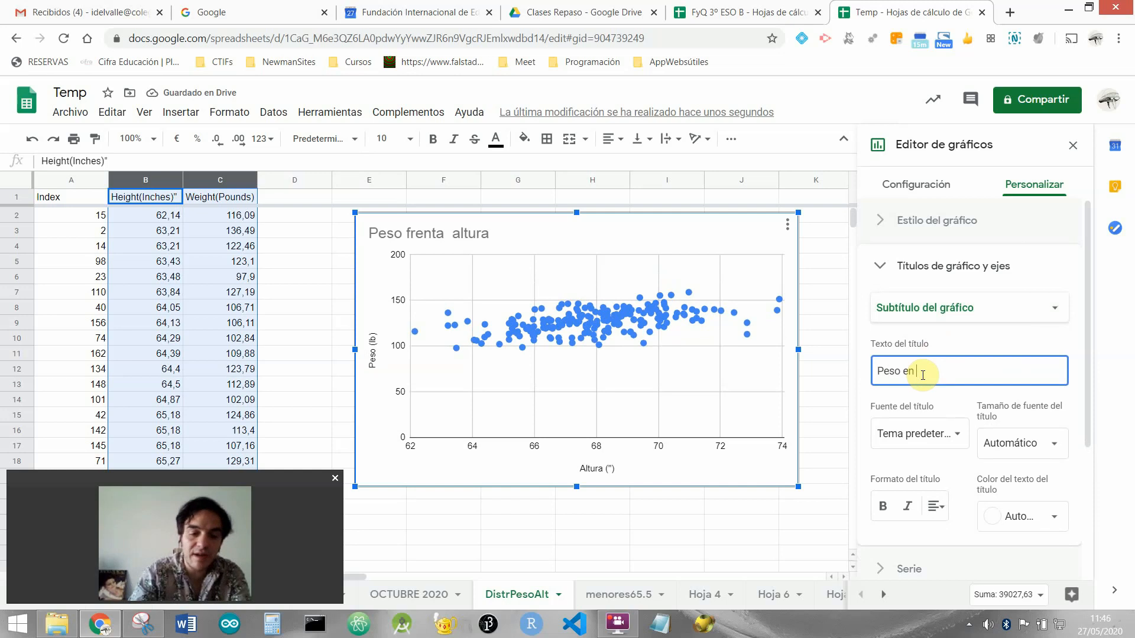
{"action": "type", "text": "lb y"}
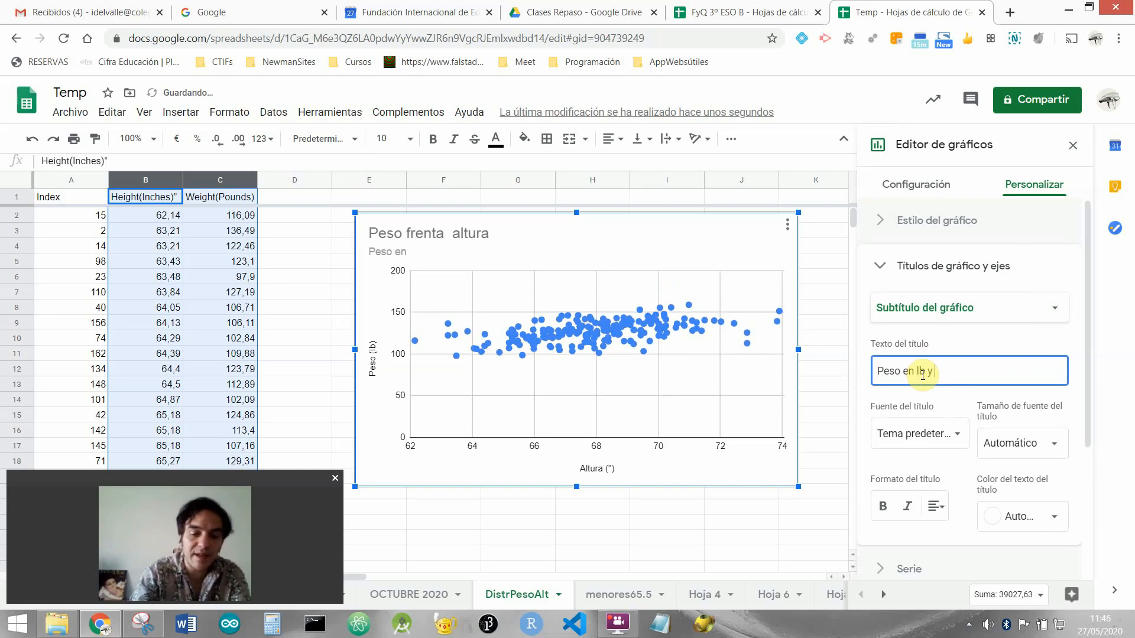
{"action": "type", "text": " altura el "}
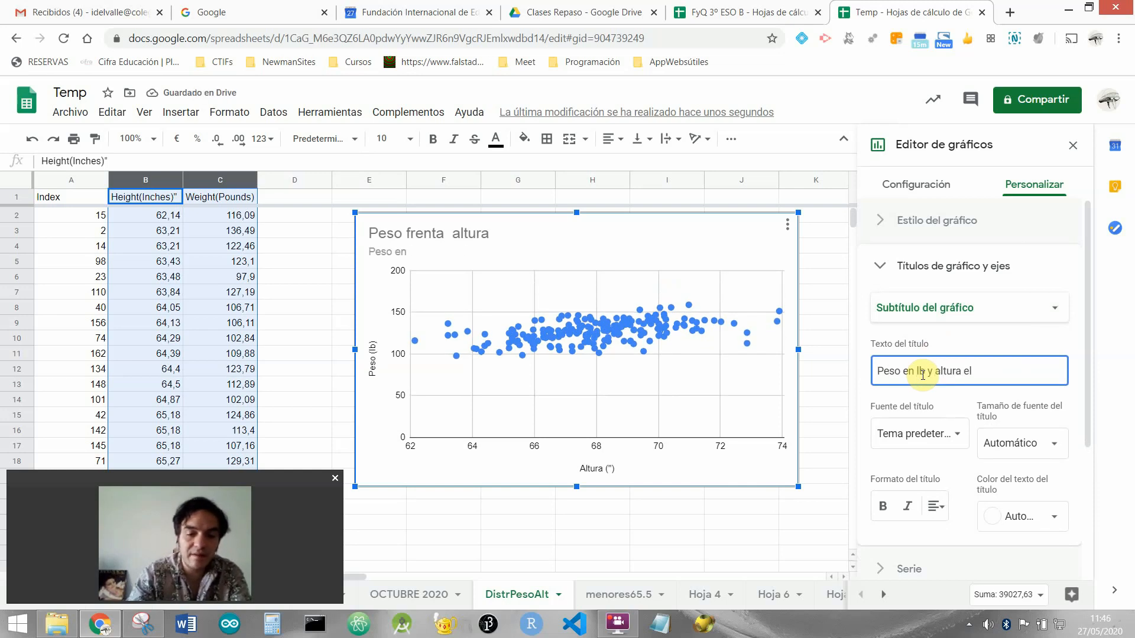
{"action": "type", "text": "\""}
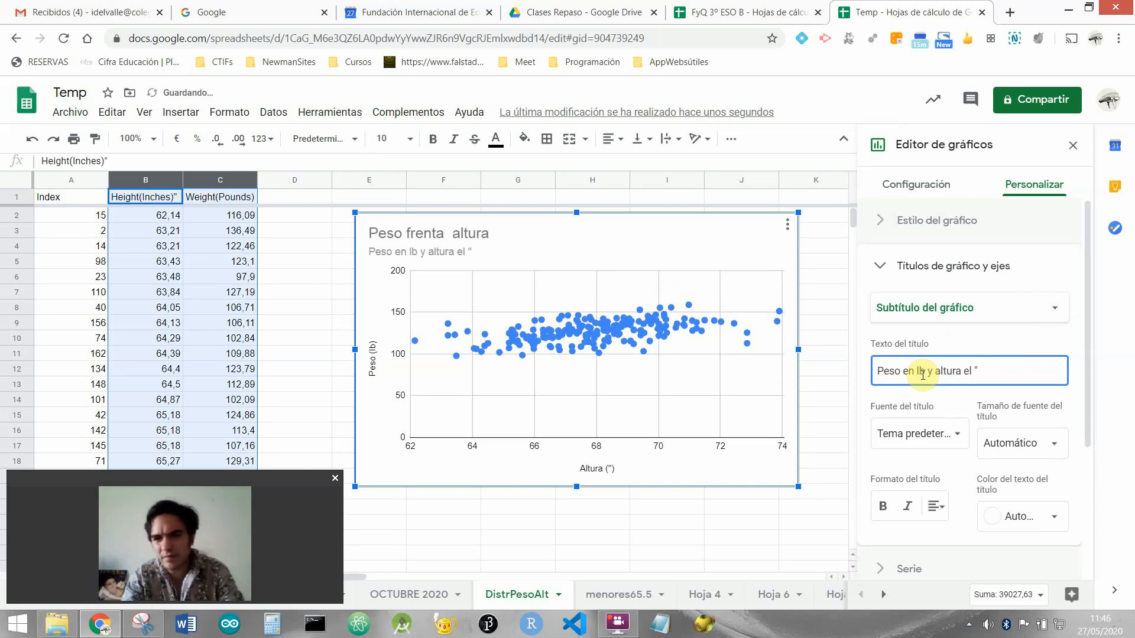
{"action": "left_click", "coordinate": [957, 399]}
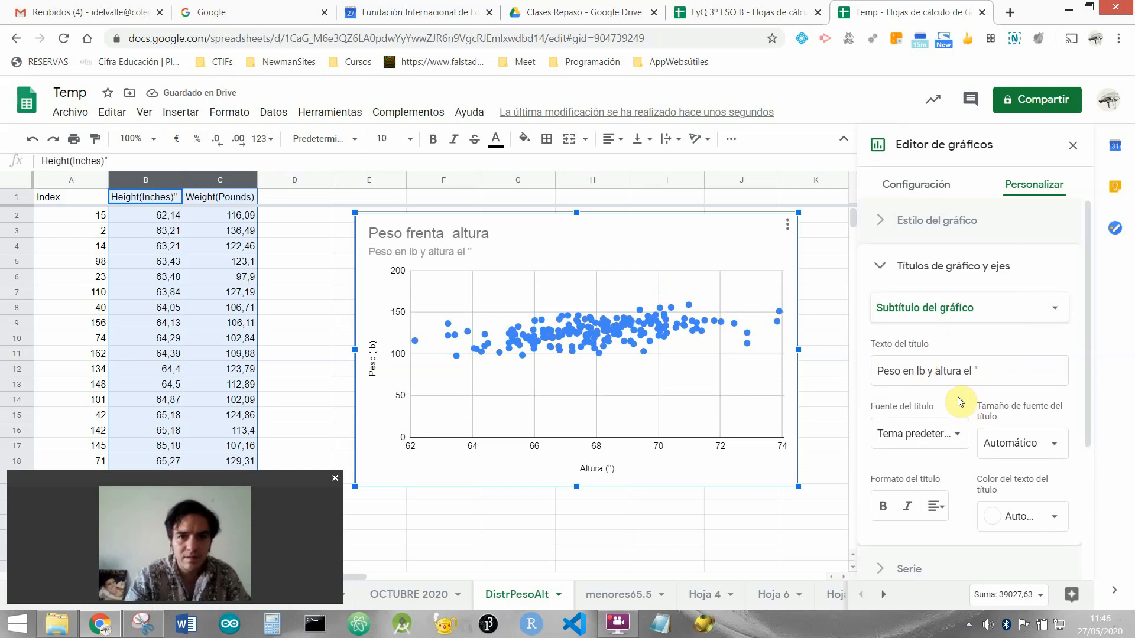
Step: Correct "el" to "en" in the chart subtitle
{"action": "left_click", "coordinate": [968, 372]}
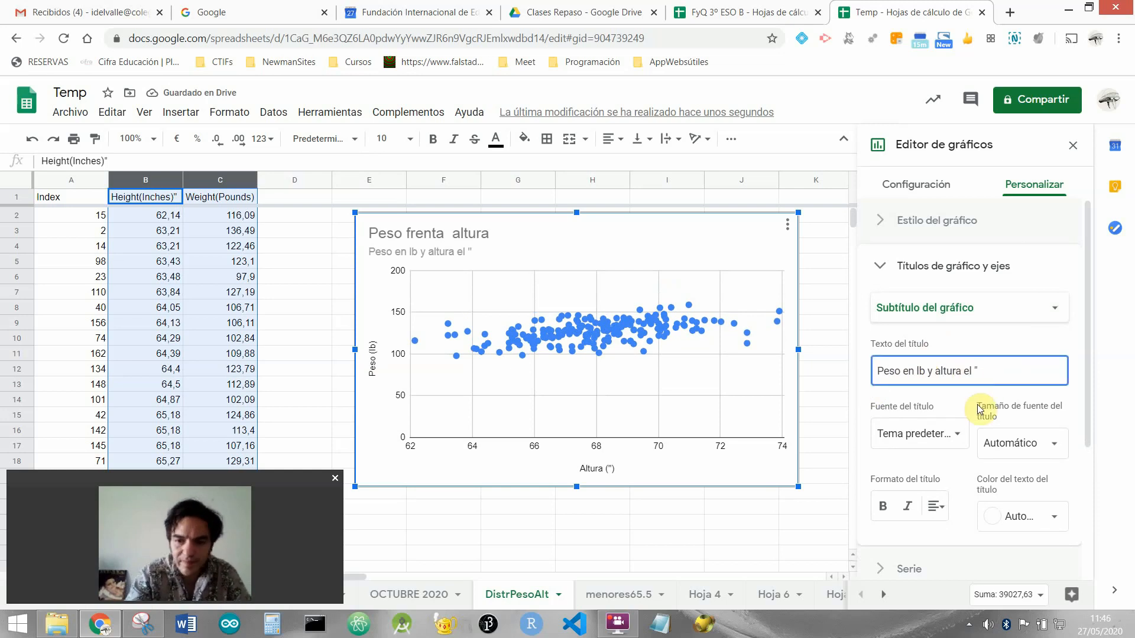
{"action": "key", "text": "BackSpace"}
{"action": "type", "text": "n"}
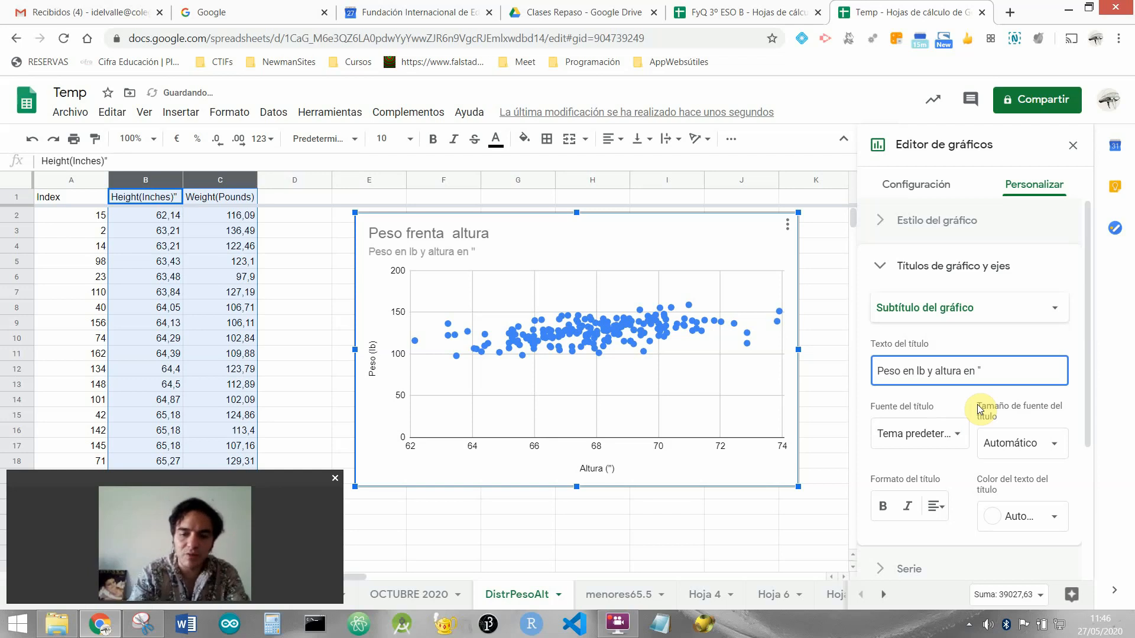
Step: Replace "Peso en" with "[P] =" at the start of the chart subtitle
{"action": "key", "text": "Home"}
{"action": "type", "text": "["}
{"action": "key", "text": "Right"}
{"action": "key", "text": "shift+Right"}
{"action": "key", "text": "shift+Right"}
{"action": "key", "text": "shift+Right"}
{"action": "key", "text": "shift+Right"}
{"action": "key", "text": "shift+Right"}
{"action": "key", "text": "shift+Right"}
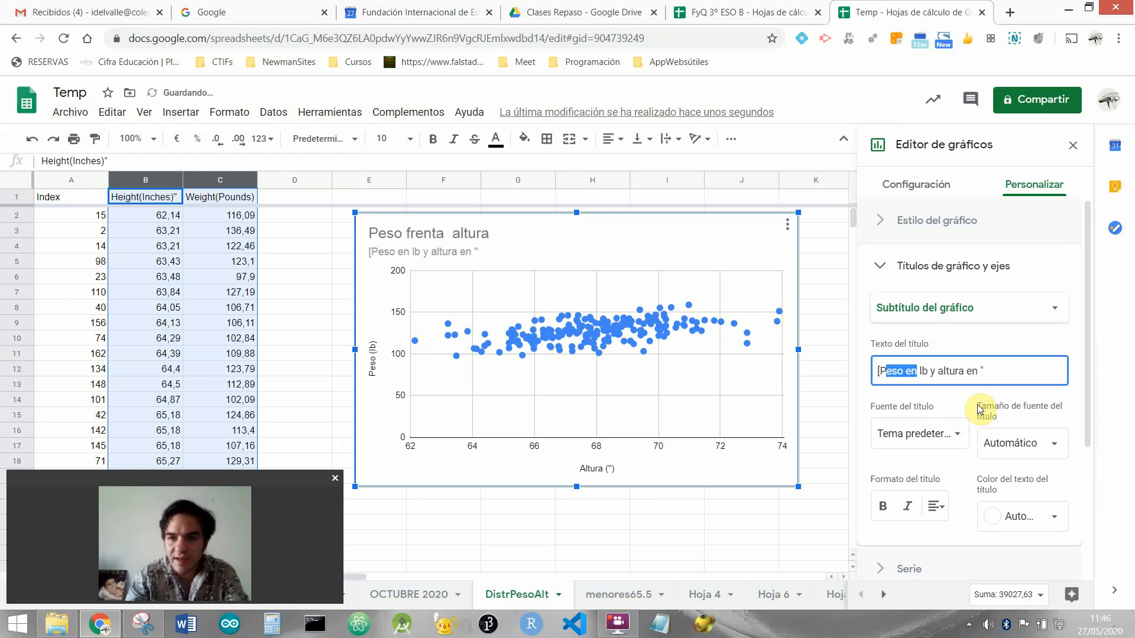
{"action": "type", "text": "] ="}
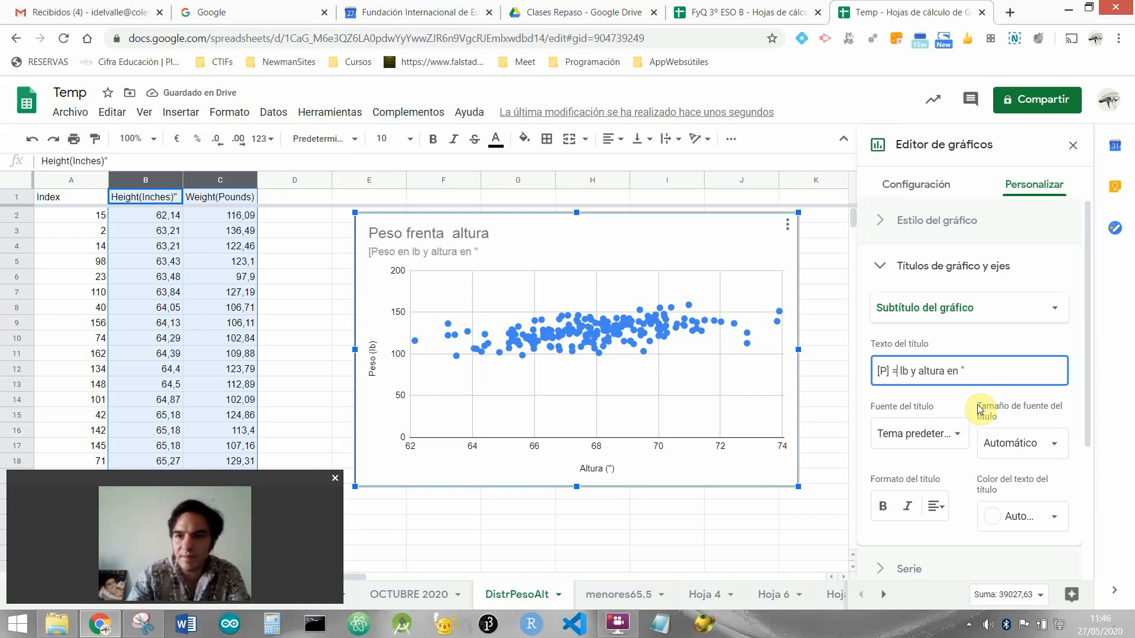
Step: Replace "altura en" with "[h] =" in the chart subtitle
{"action": "key", "text": "Right"}
{"action": "key", "text": "Right"}
{"action": "key", "text": "Right"}
{"action": "key", "text": "Right"}
{"action": "key", "text": "Right"}
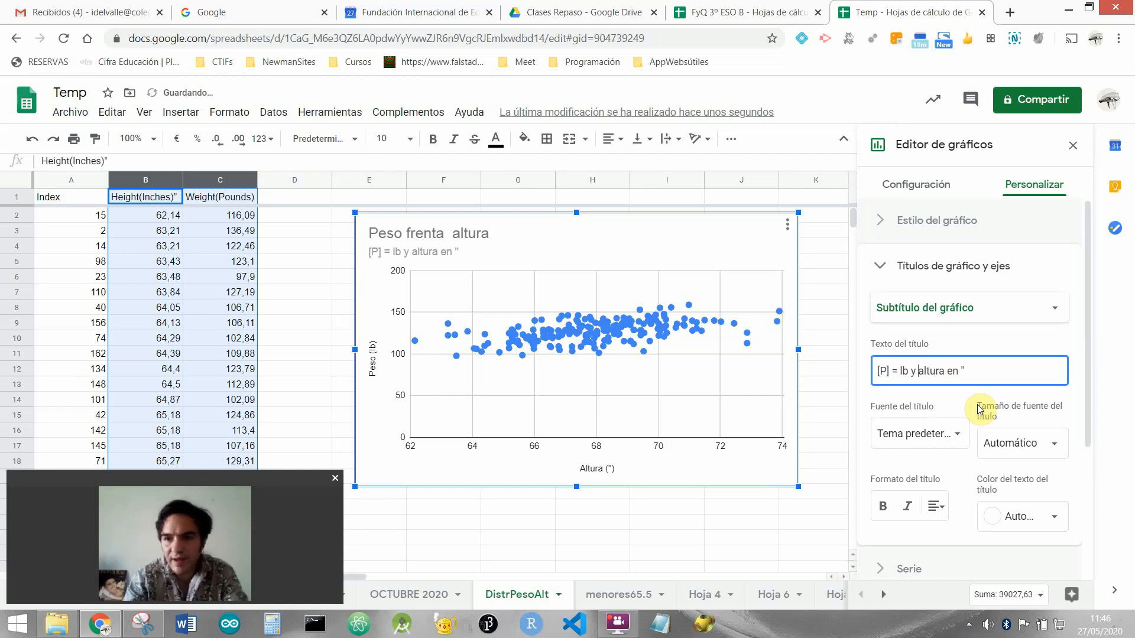
{"action": "key", "text": "shift+Right"}
{"action": "key", "text": "shift+Right"}
{"action": "key", "text": "shift+Right"}
{"action": "key", "text": "shift+Right"}
{"action": "key", "text": "shift+Right"}
{"action": "key", "text": "shift+Right"}
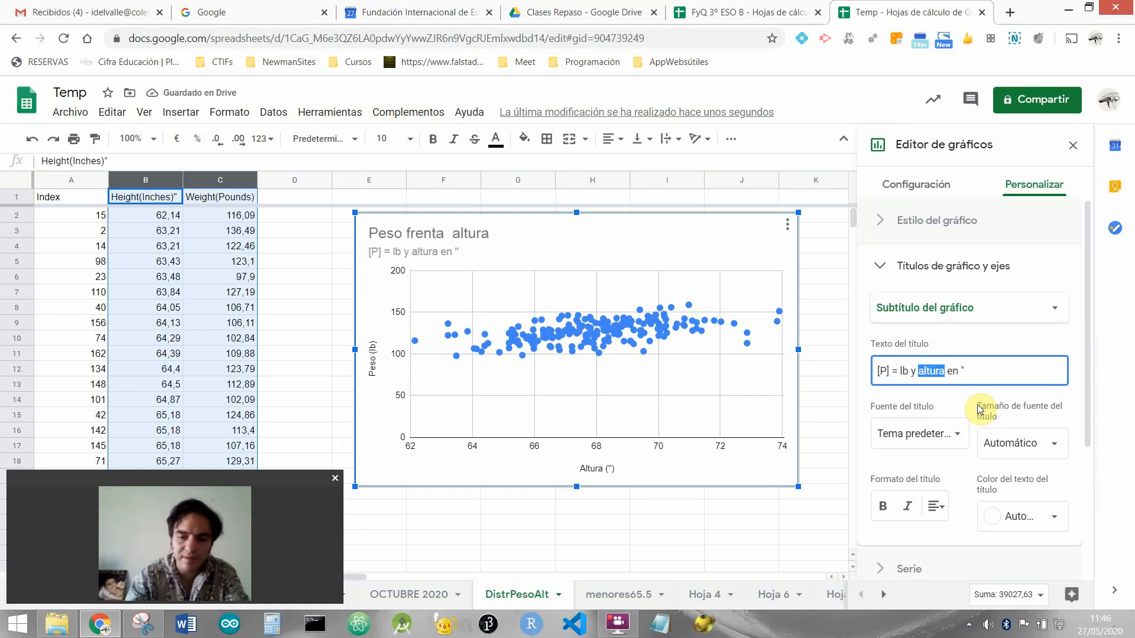
{"action": "type", "text": "[h]"}
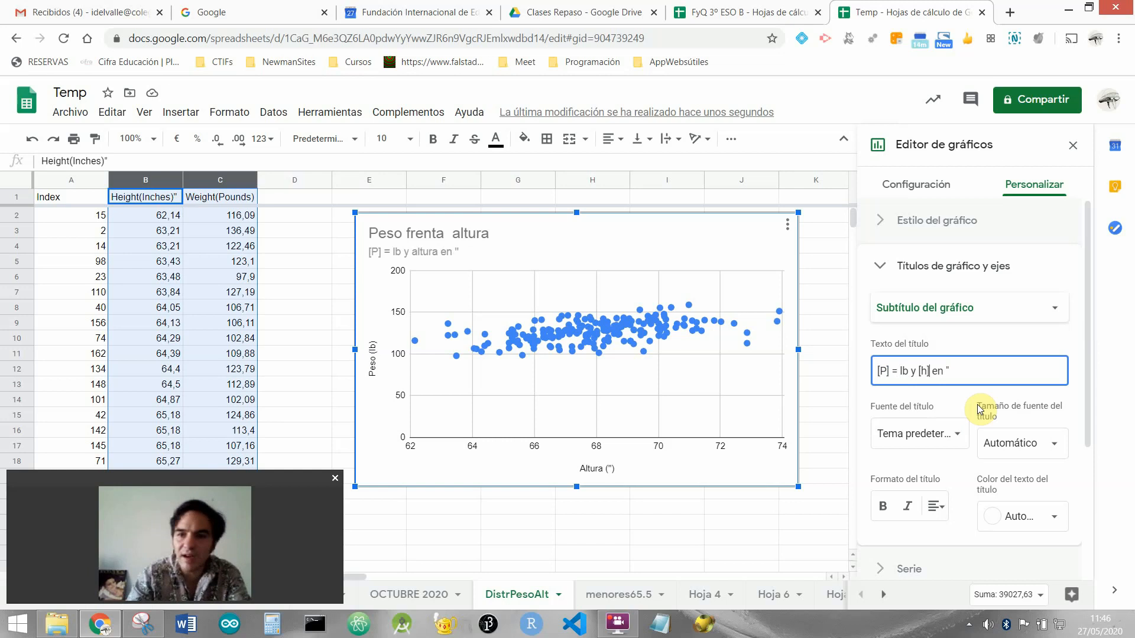
{"action": "key", "text": "Right"}
{"action": "key", "text": "shift+Right"}
{"action": "key", "text": "shift+Right"}
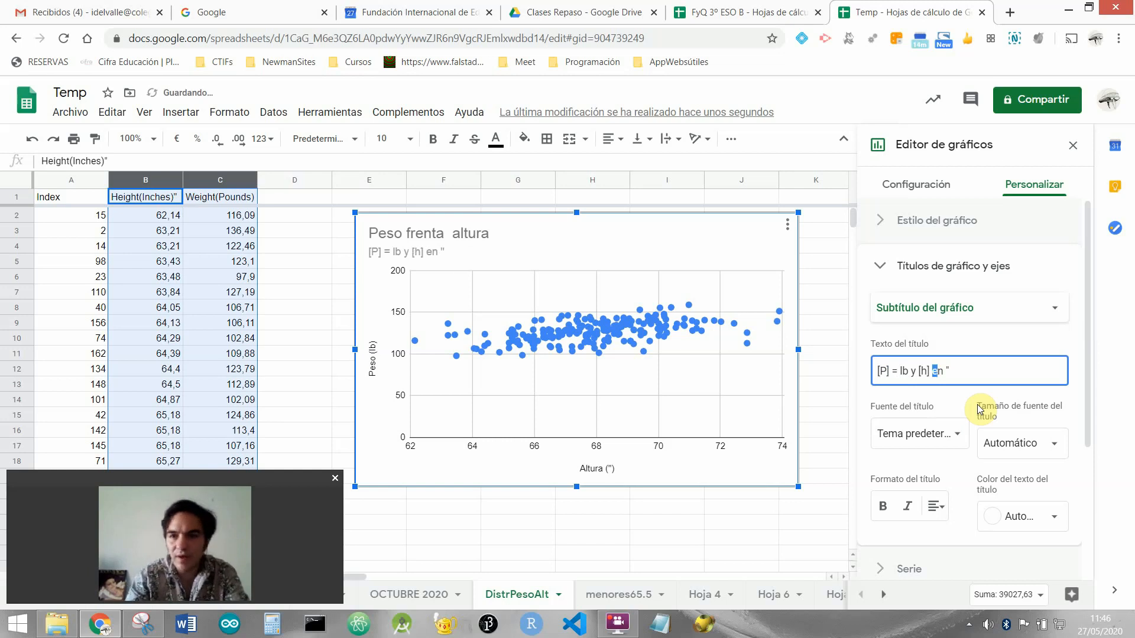
{"action": "type", "text": "="}
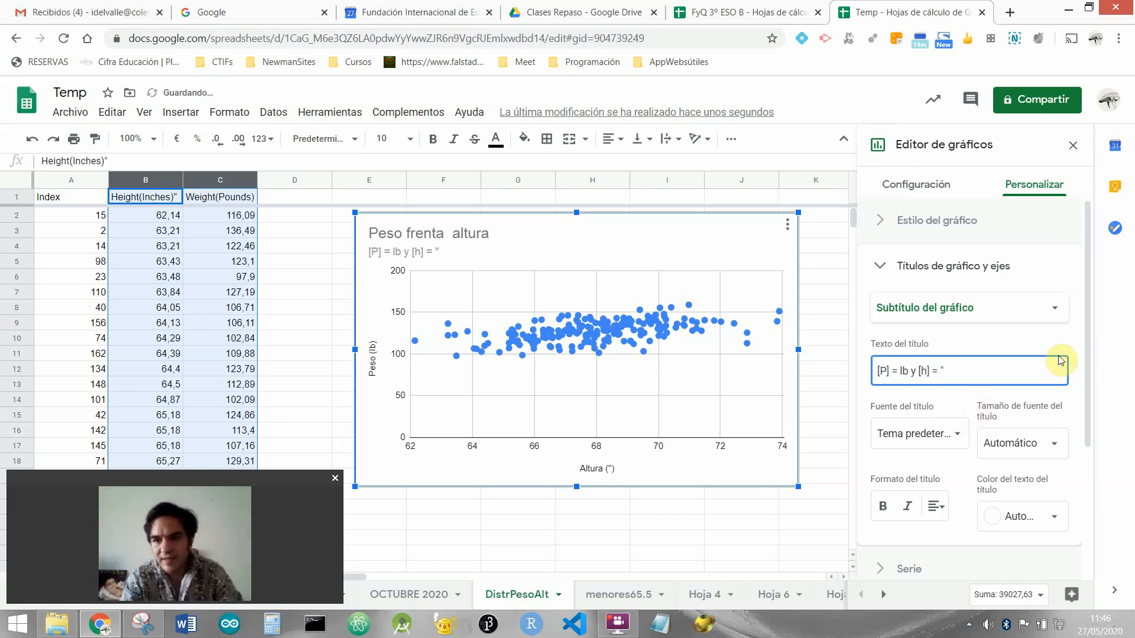
Step: Add a trendline to the Weight(Pounds) series of the scatter chart
{"action": "left_click", "coordinate": [893, 276]}
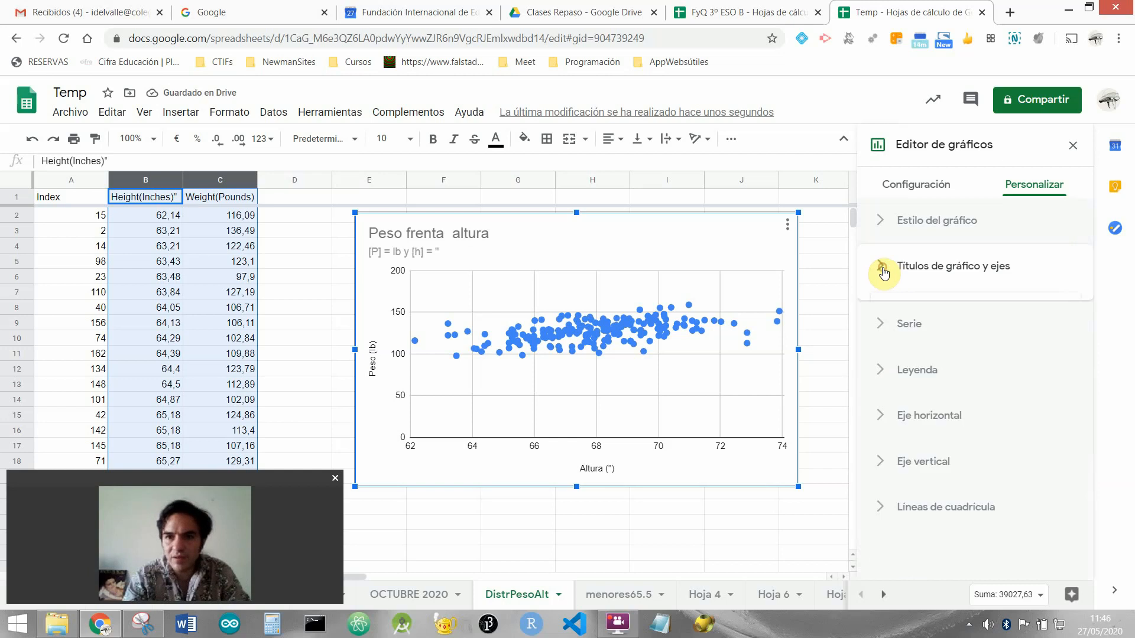
{"action": "left_click", "coordinate": [905, 319]}
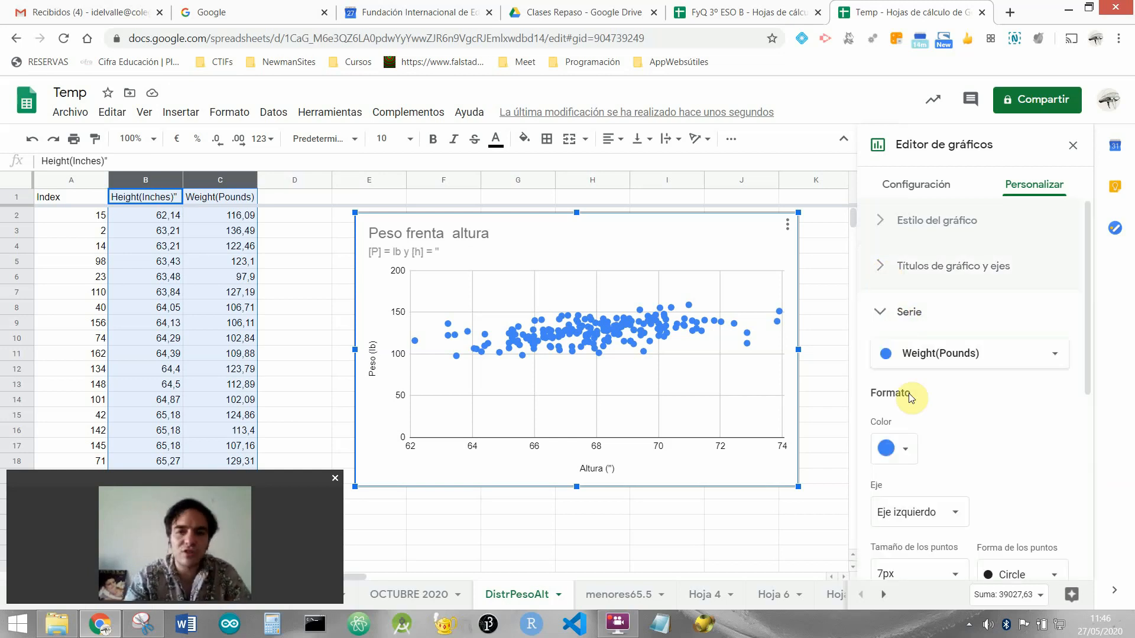
{"action": "scroll", "coordinate": [977, 463], "scroll_direction": "down", "scroll_amount": 4}
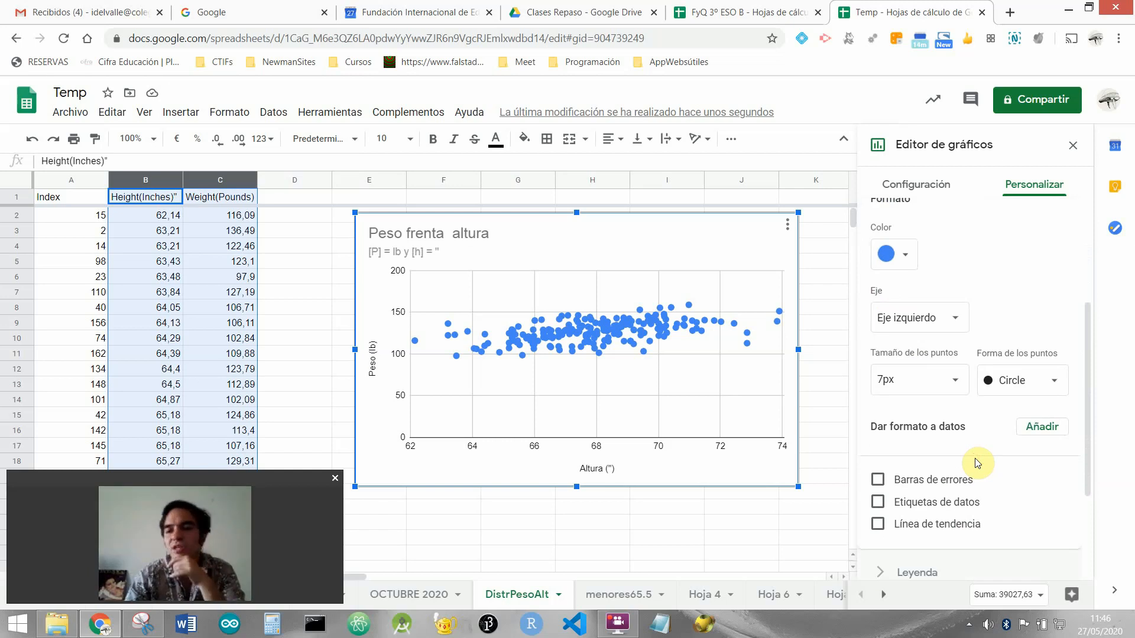
{"action": "scroll", "coordinate": [976, 463], "scroll_direction": "up", "scroll_amount": 2}
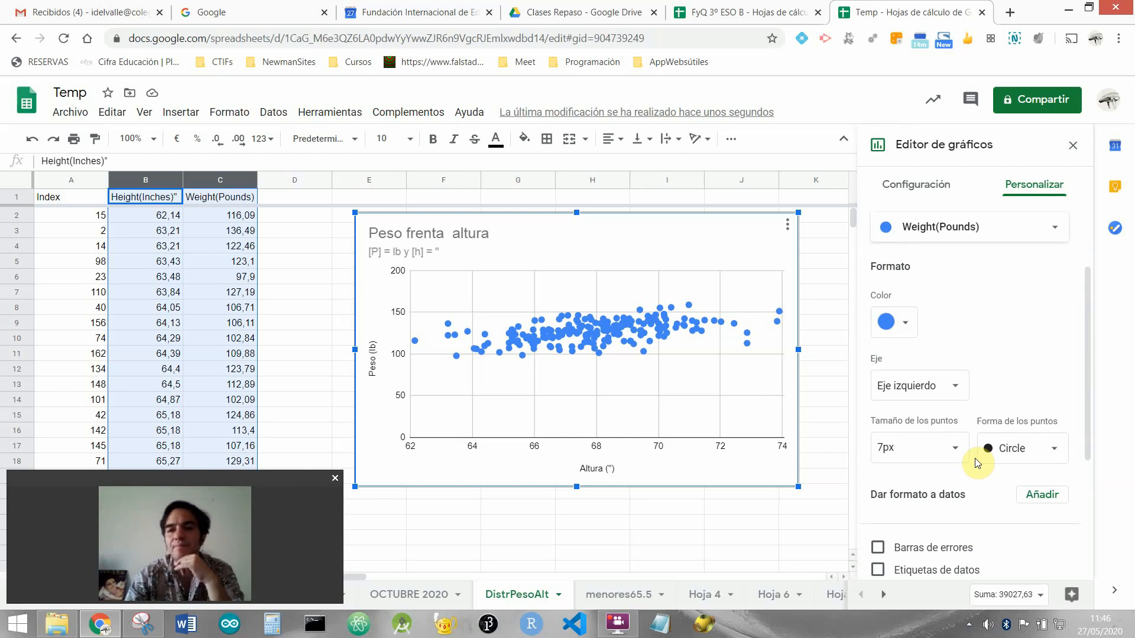
{"action": "scroll", "coordinate": [977, 463], "scroll_direction": "down", "scroll_amount": 1}
{"action": "scroll", "coordinate": [976, 462], "scroll_direction": "down", "scroll_amount": 1}
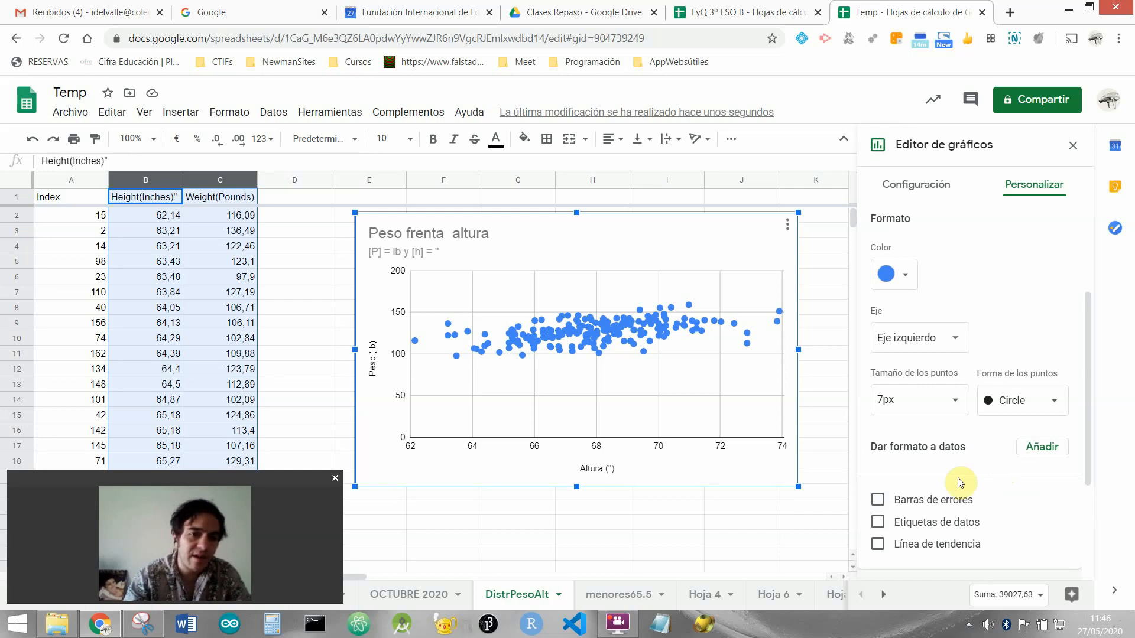
{"action": "left_click", "coordinate": [879, 544]}
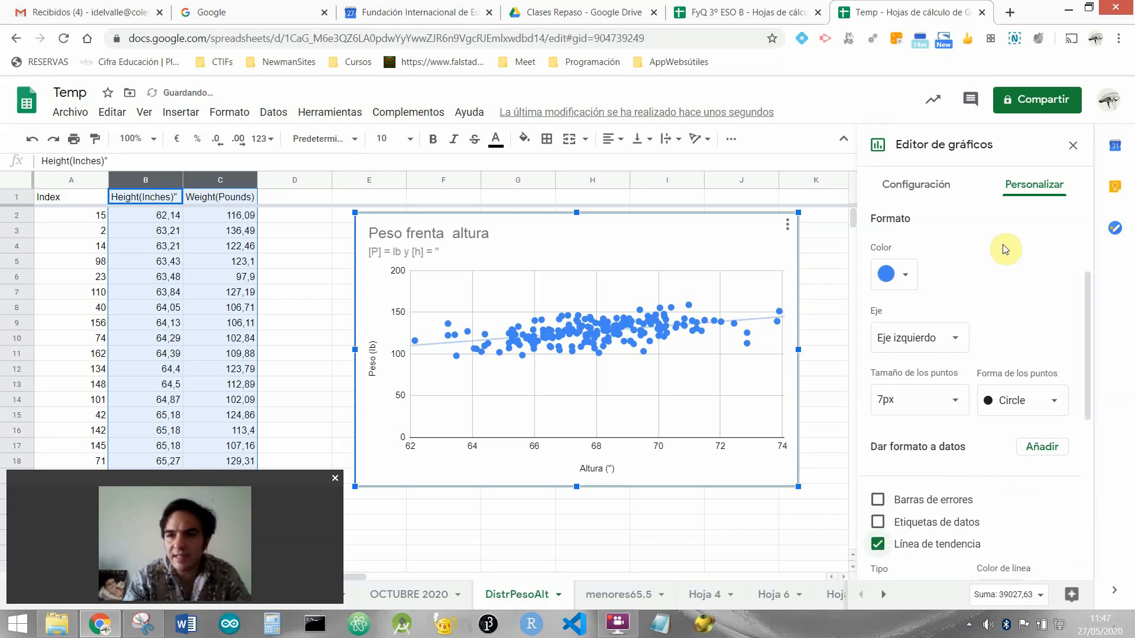
Step: Label the trendline with its equation and show its R² value in the legend
{"action": "scroll", "coordinate": [1014, 309], "scroll_direction": "down", "scroll_amount": 2}
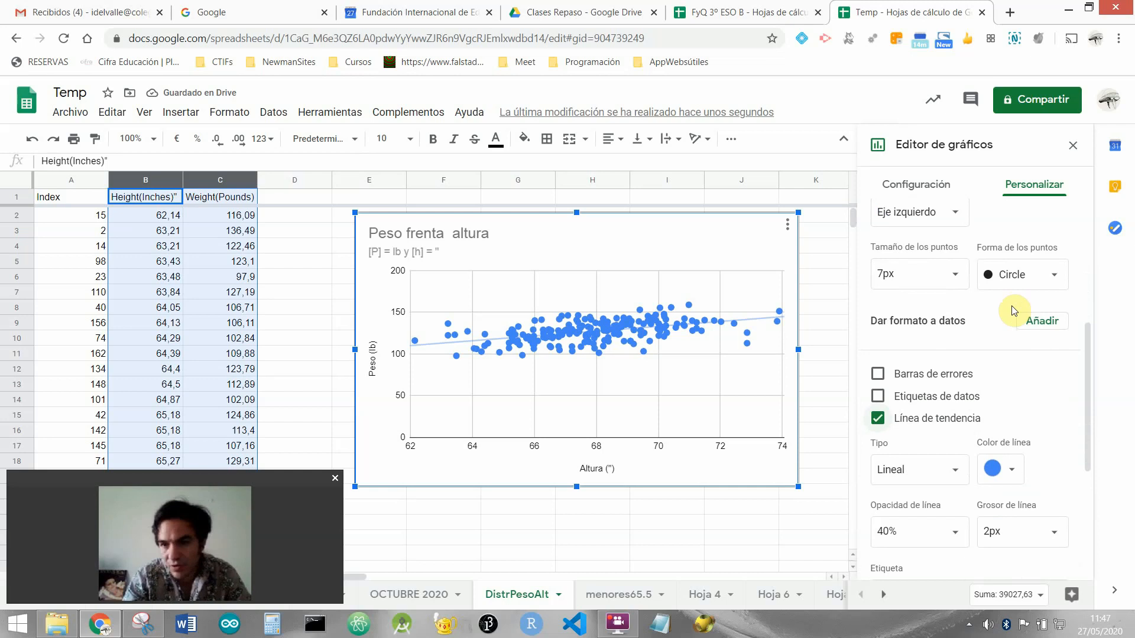
{"action": "scroll", "coordinate": [1070, 437], "scroll_direction": "down", "scroll_amount": 1}
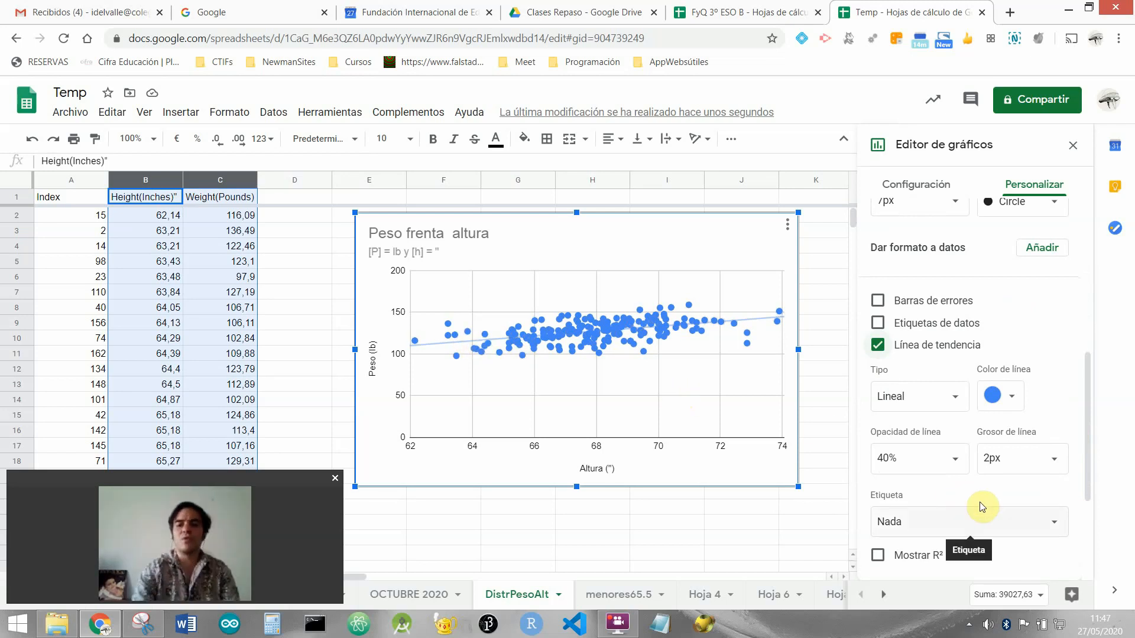
{"action": "left_click", "coordinate": [921, 531]}
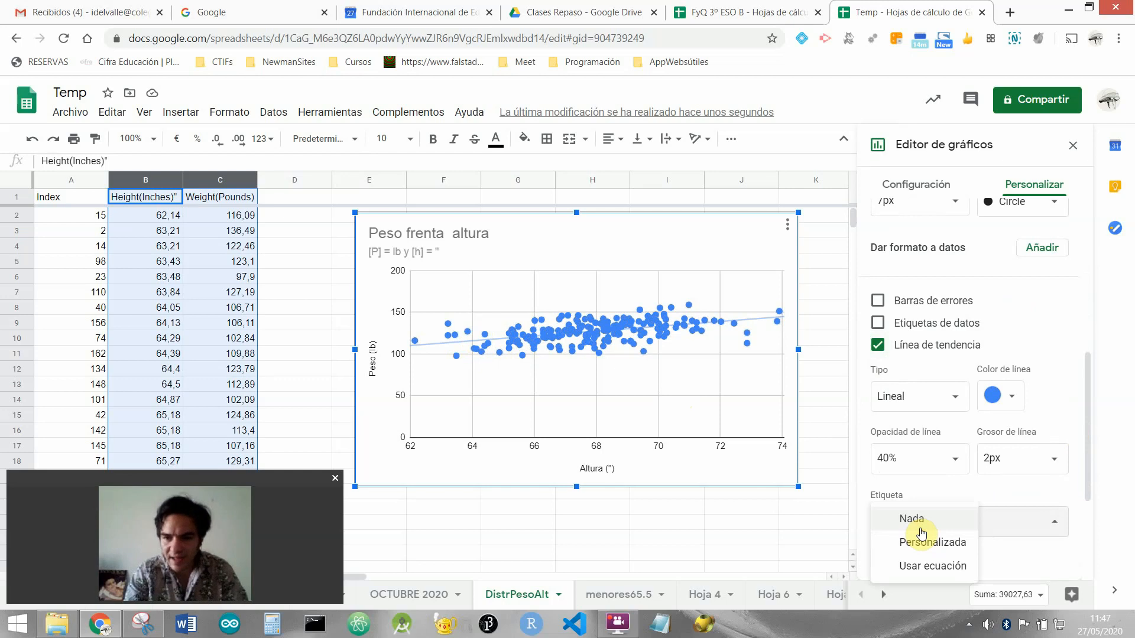
{"action": "left_click", "coordinate": [935, 571]}
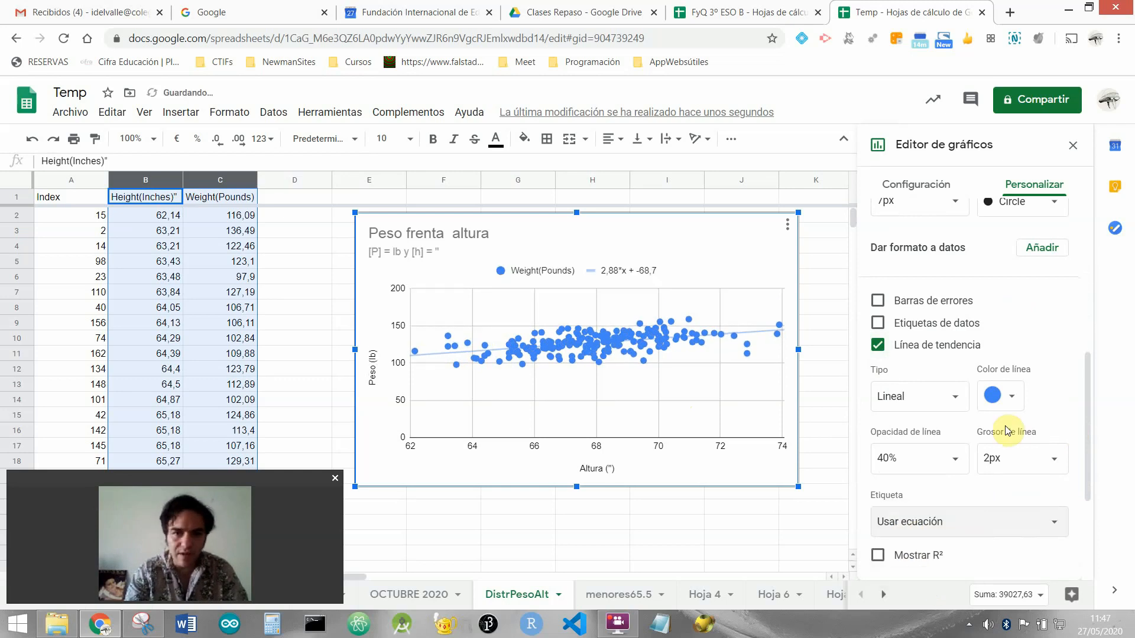
{"action": "scroll", "coordinate": [1045, 456], "scroll_direction": "down", "scroll_amount": 2}
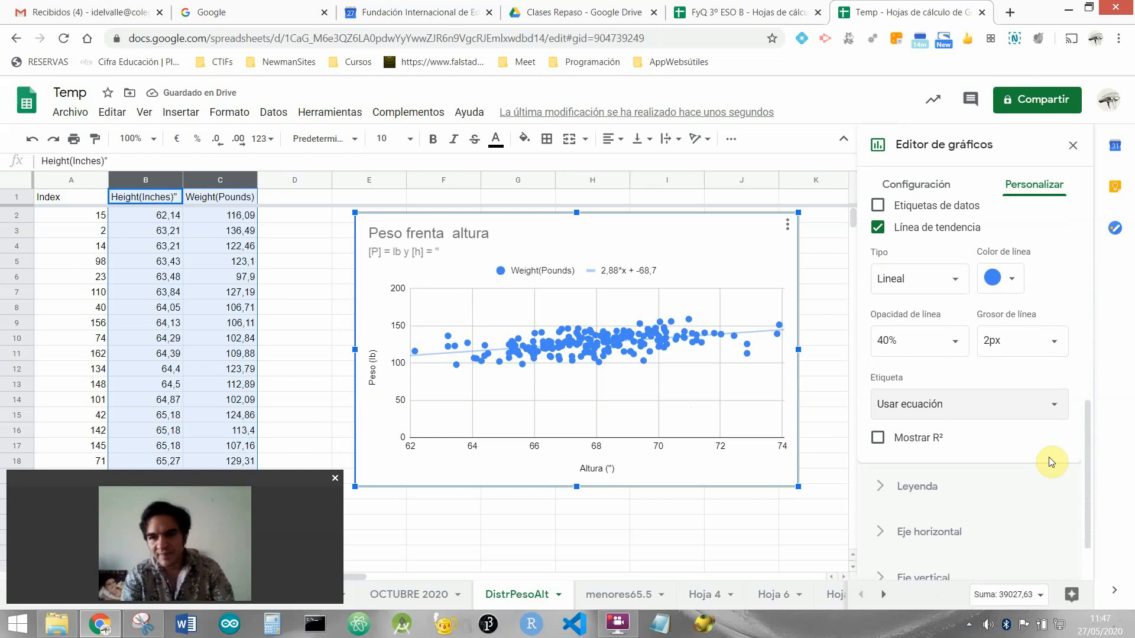
{"action": "left_click", "coordinate": [902, 438]}
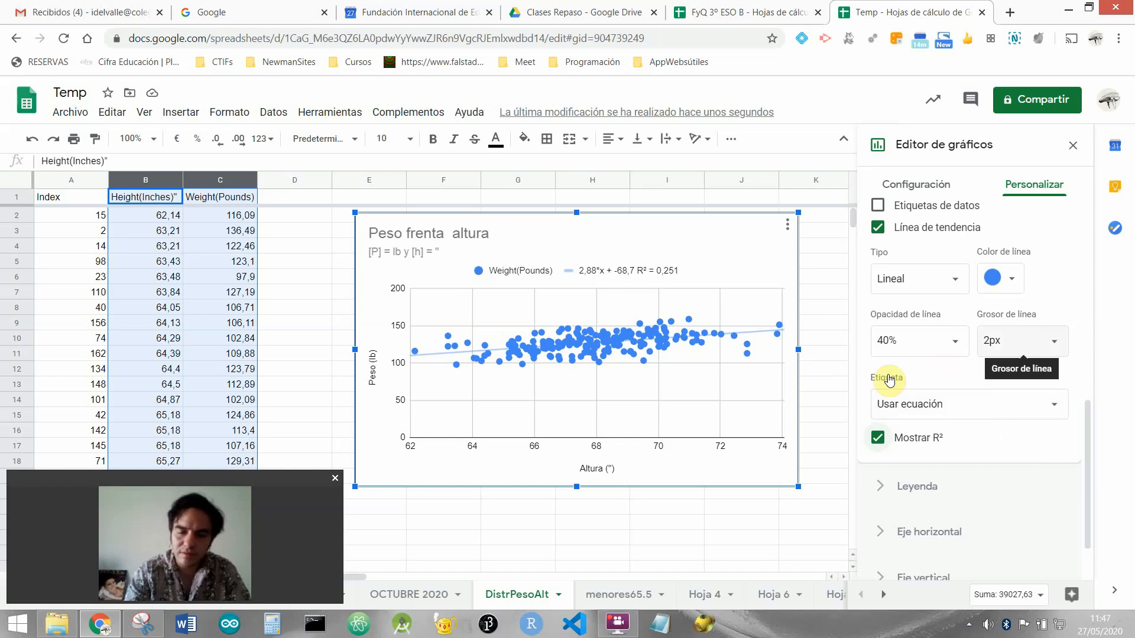
Step: Look over the series format and trendline settings and compare them with the plotted points
{"action": "scroll", "coordinate": [1032, 376], "scroll_direction": "up", "scroll_amount": 3}
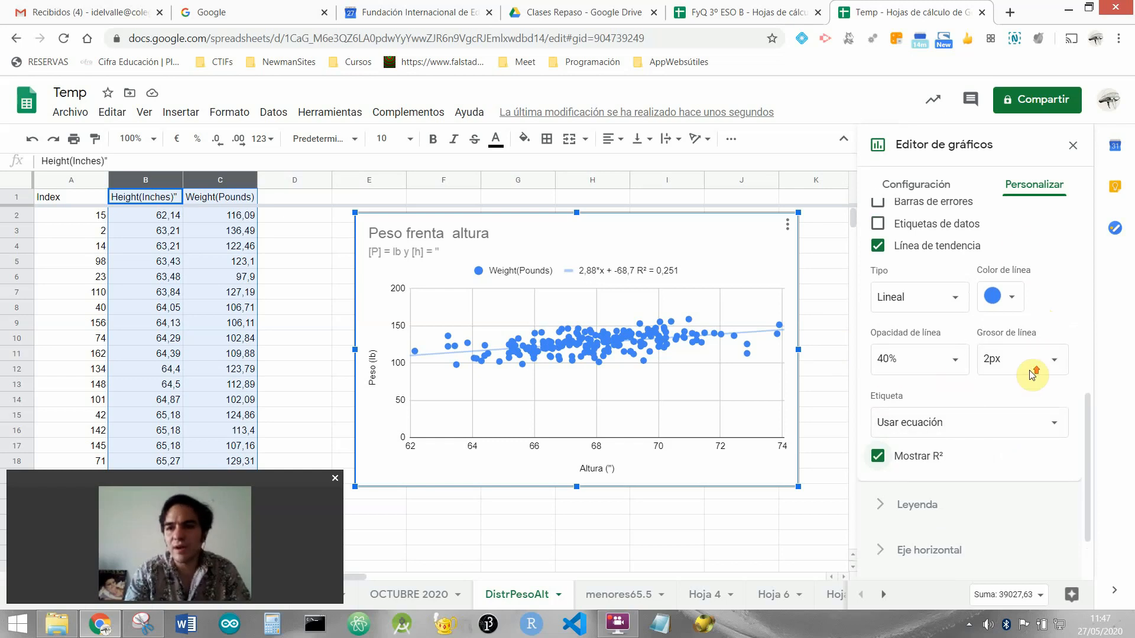
{"action": "scroll", "coordinate": [1031, 375], "scroll_direction": "up", "scroll_amount": 5}
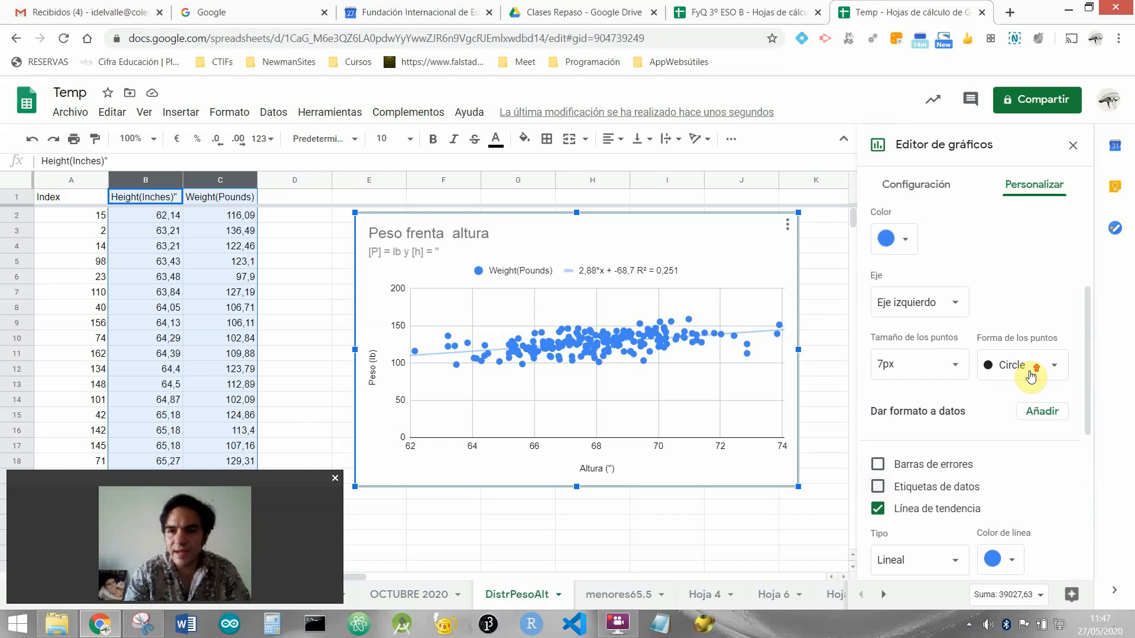
{"action": "scroll", "coordinate": [1031, 376], "scroll_direction": "down", "scroll_amount": 1}
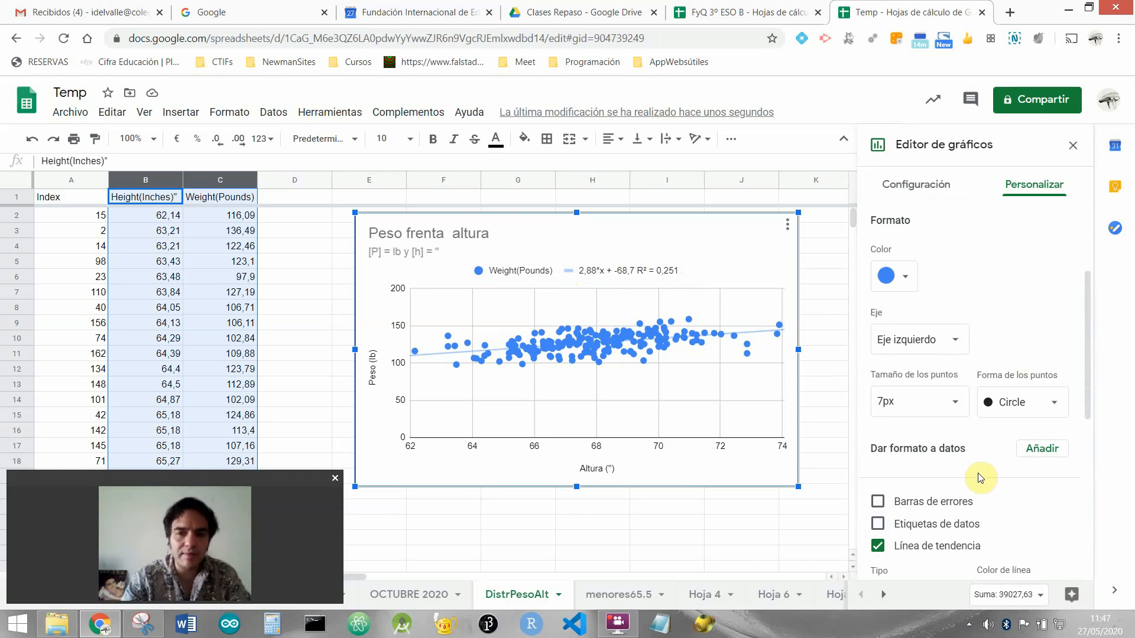
{"action": "scroll", "coordinate": [980, 478], "scroll_direction": "down", "scroll_amount": 6}
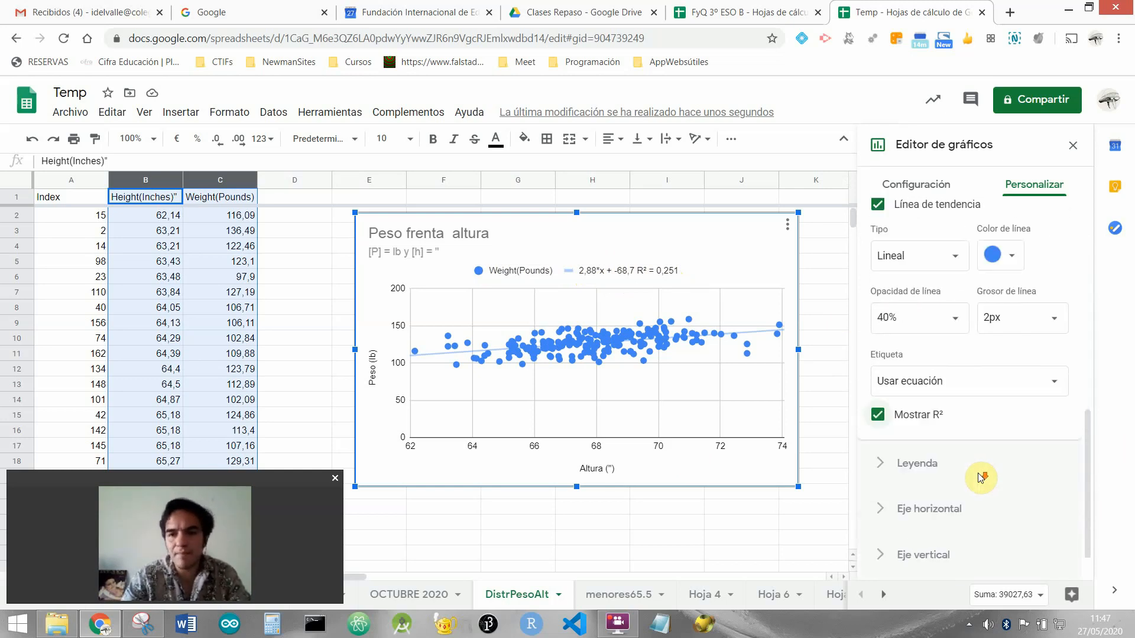
{"action": "scroll", "coordinate": [981, 477], "scroll_direction": "down", "scroll_amount": 2}
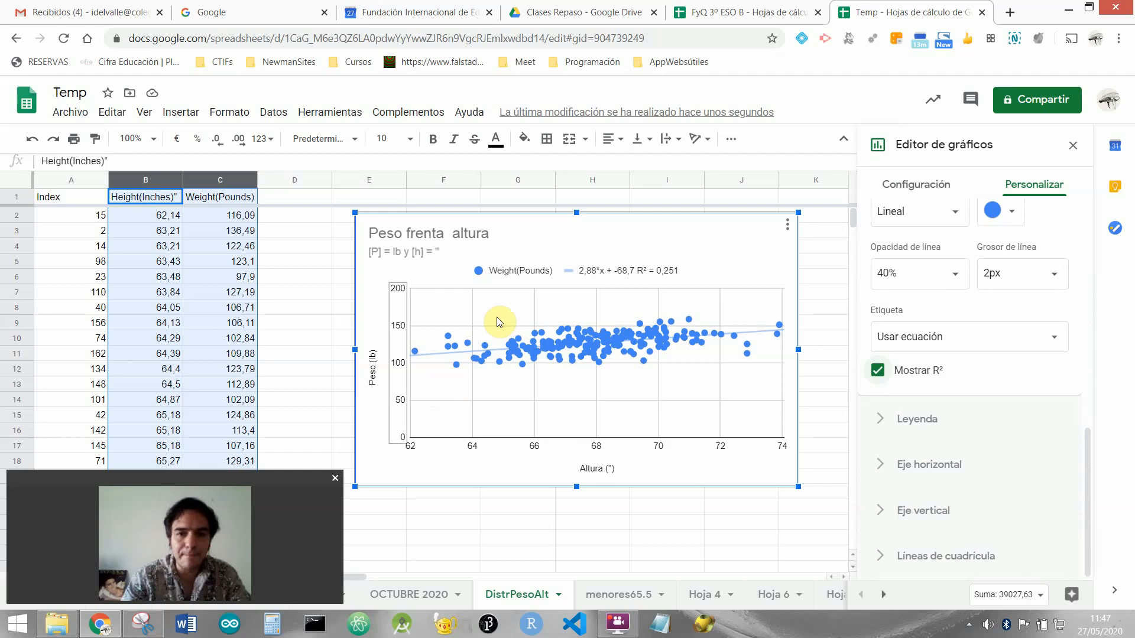
{"action": "left_click", "coordinate": [564, 348]}
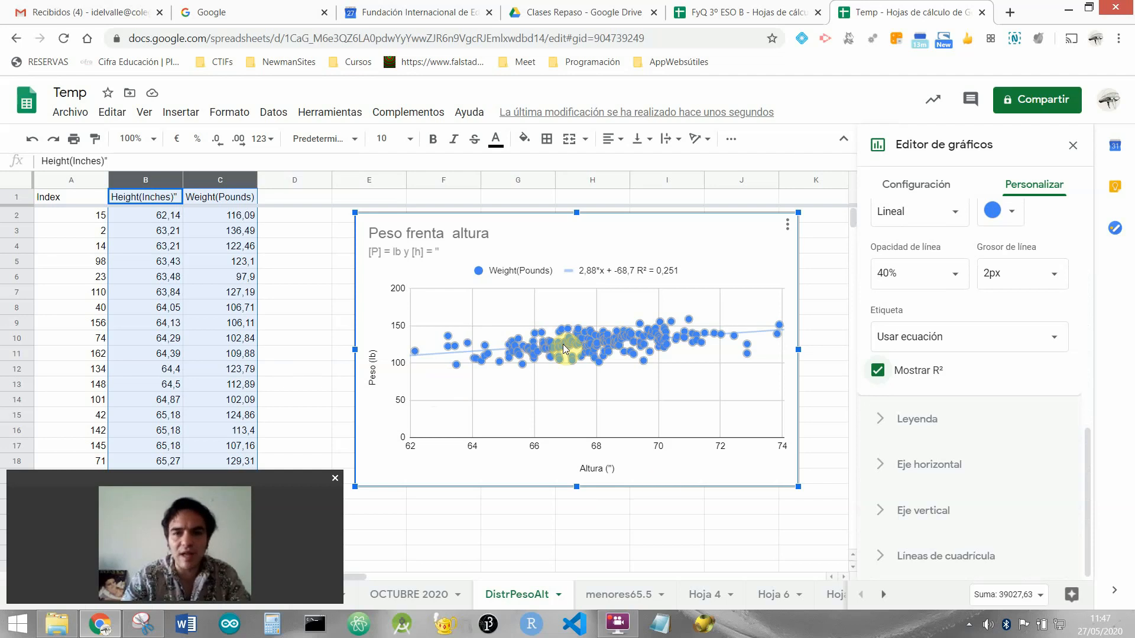
{"action": "left_click", "coordinate": [438, 310]}
{"action": "left_click", "coordinate": [782, 352]}
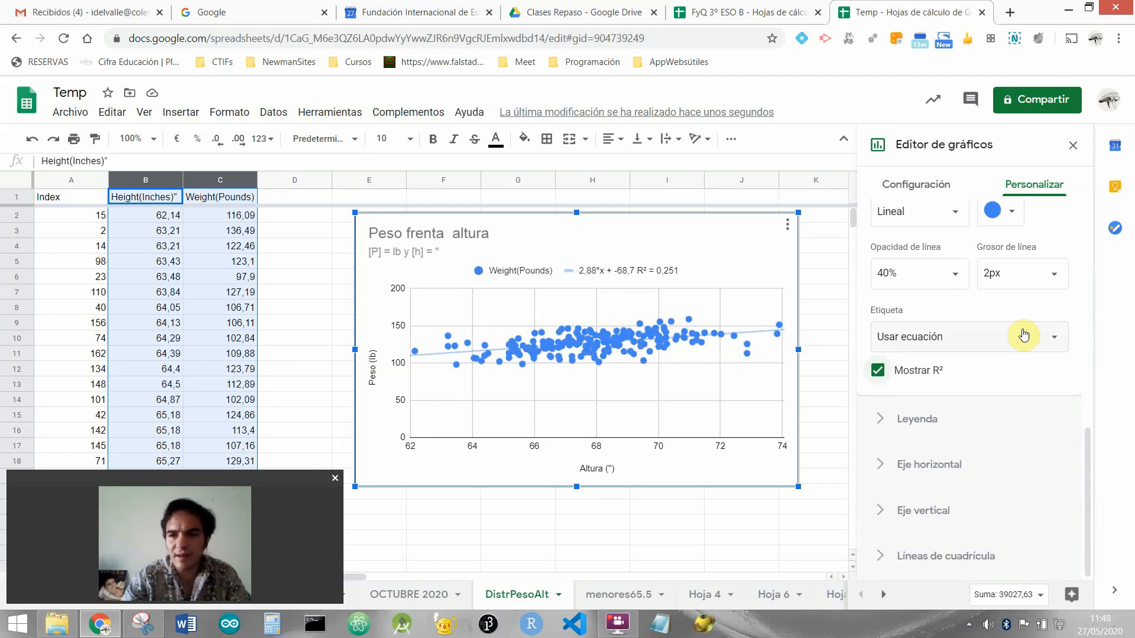
{"action": "scroll", "coordinate": [962, 291], "scroll_direction": "up", "scroll_amount": 1}
{"action": "scroll", "coordinate": [958, 293], "scroll_direction": "up", "scroll_amount": 2}
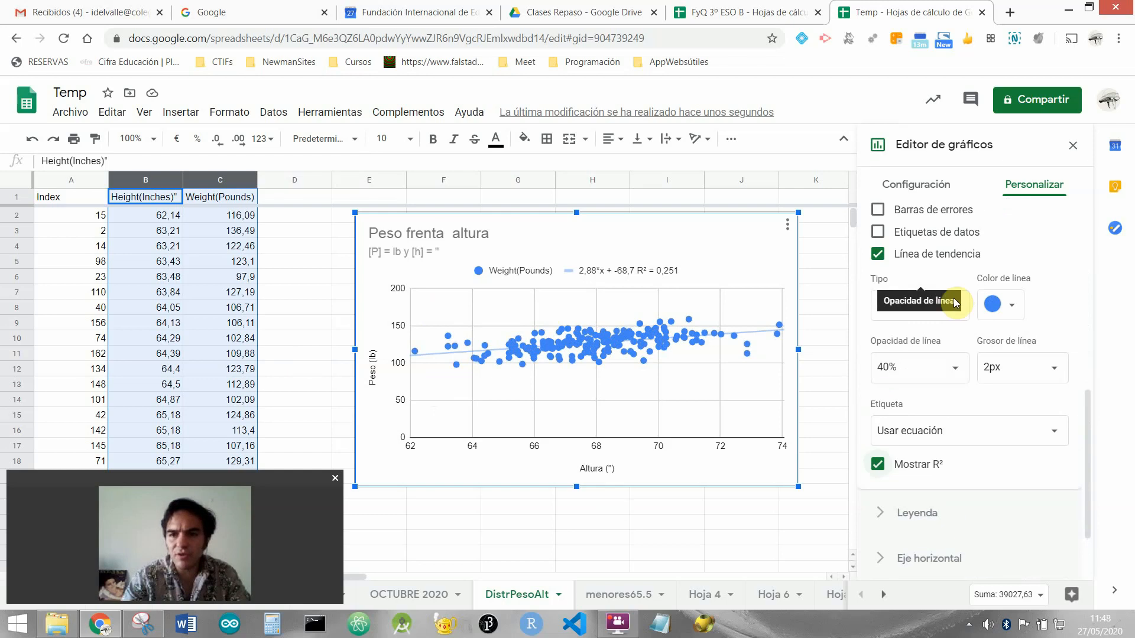
Step: Try the polynomial, logarithmic and exponential trendline types on the Weight(Pounds) series, and return it to linear
{"action": "left_click", "coordinate": [942, 305]}
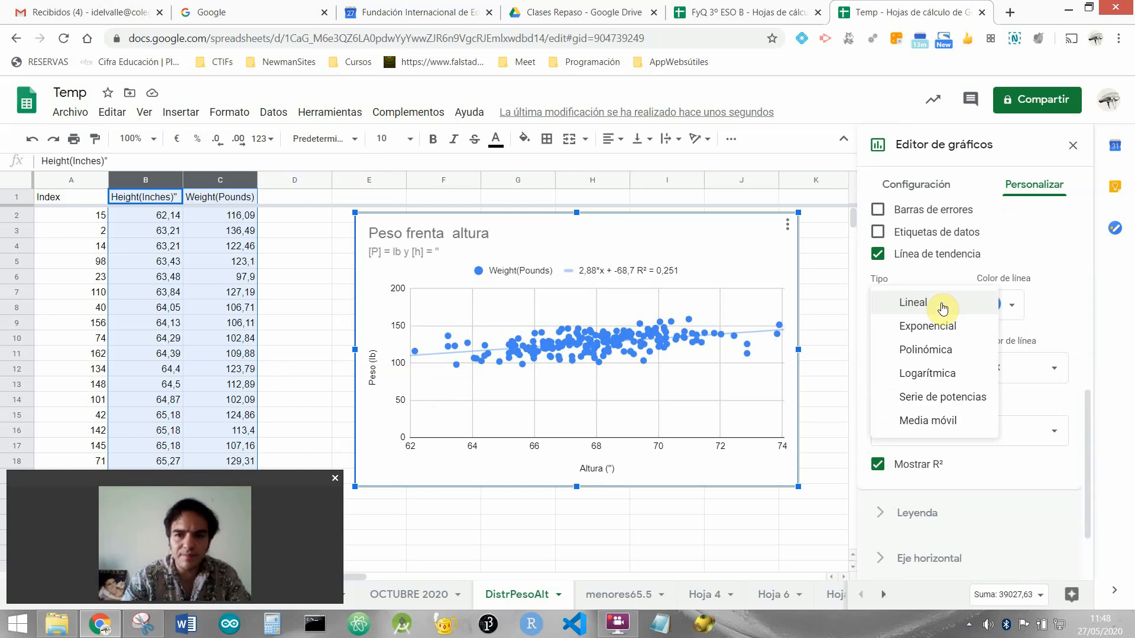
{"action": "left_click", "coordinate": [945, 350]}
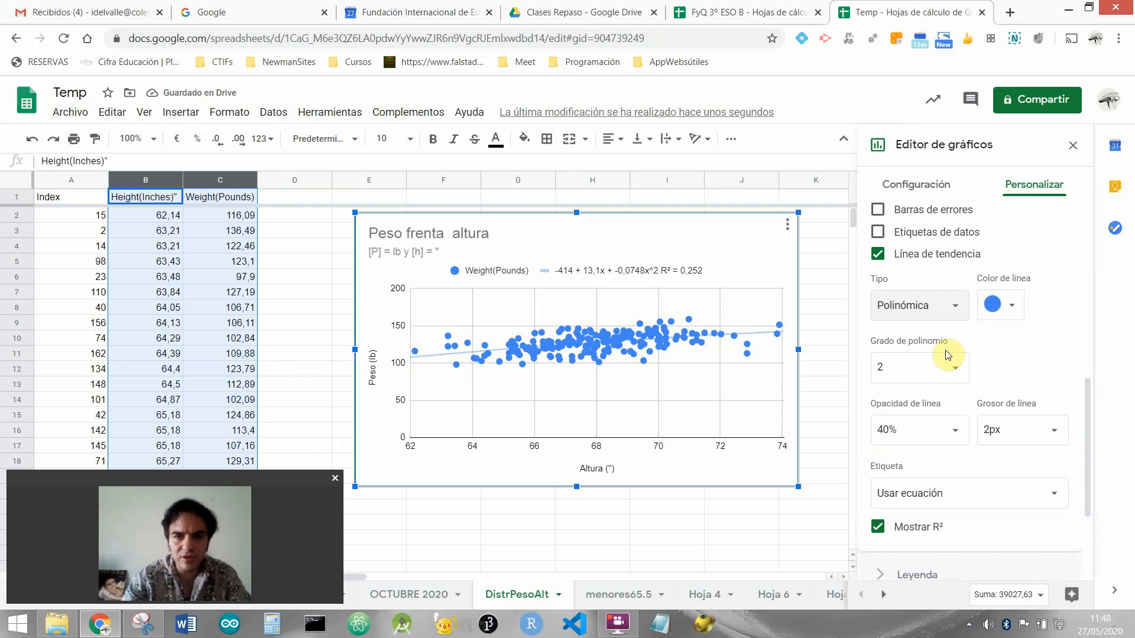
{"action": "left_click", "coordinate": [931, 318]}
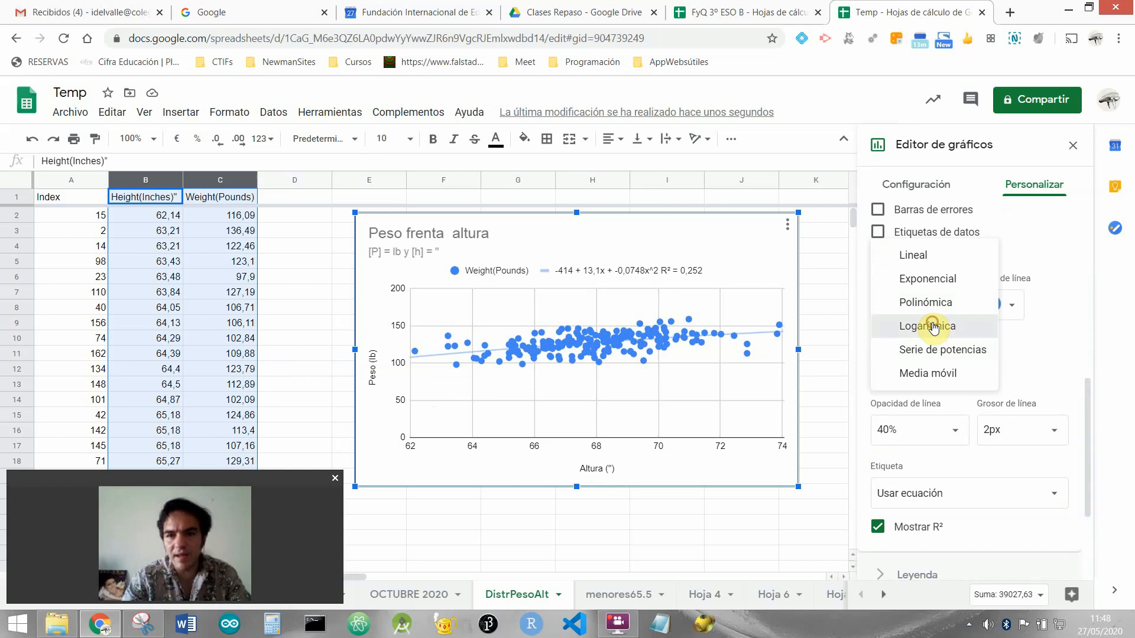
{"action": "left_click", "coordinate": [933, 326]}
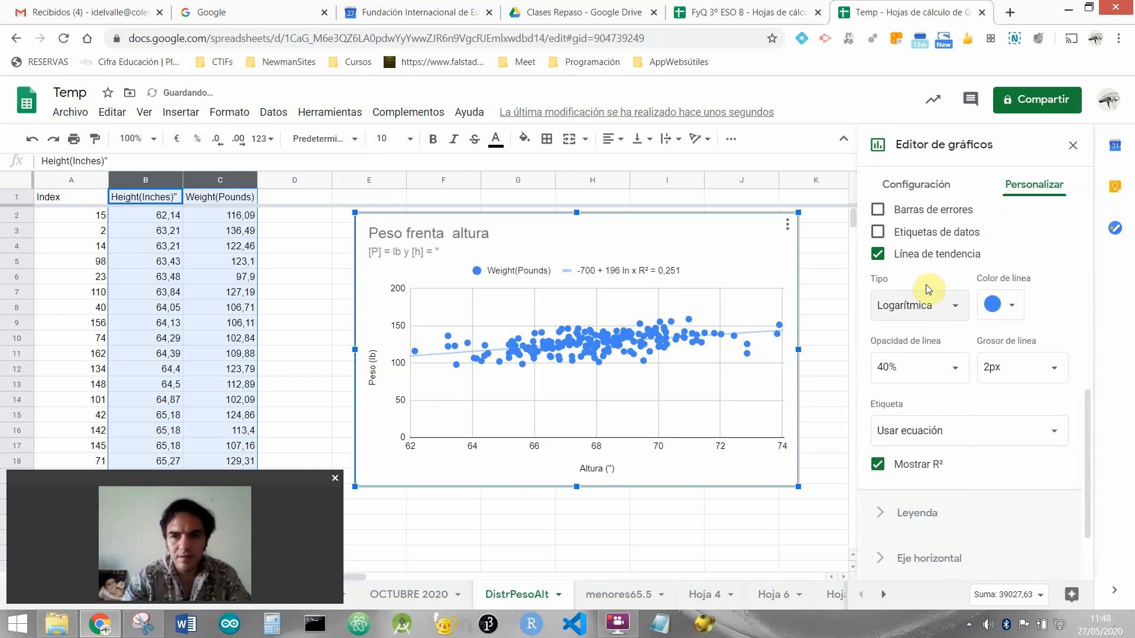
{"action": "left_click", "coordinate": [925, 323]}
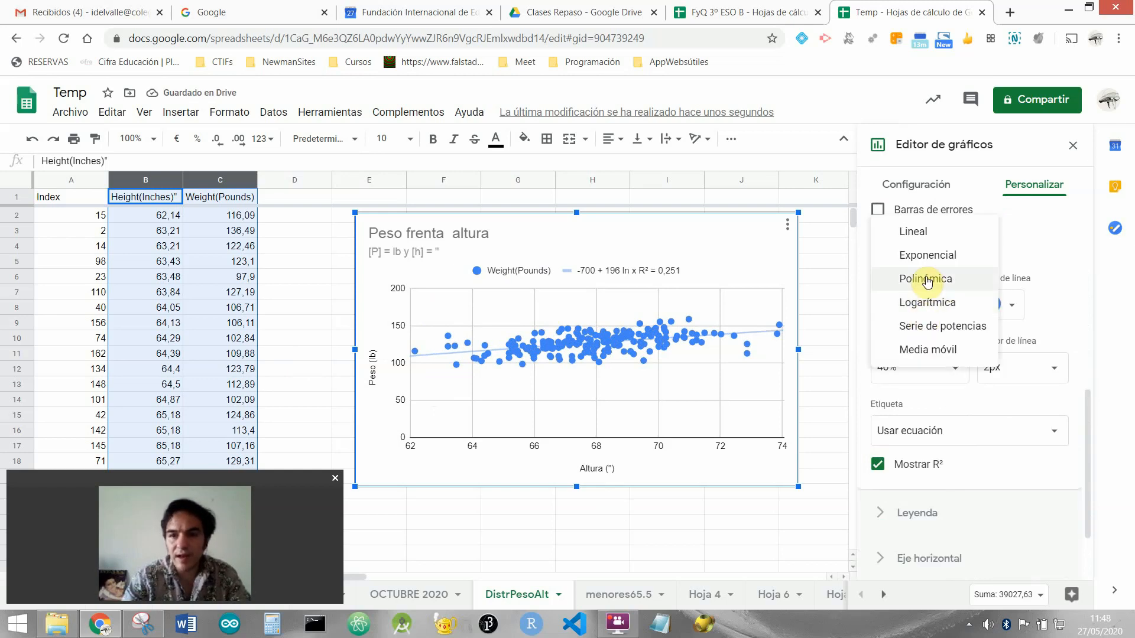
{"action": "left_click", "coordinate": [920, 258]}
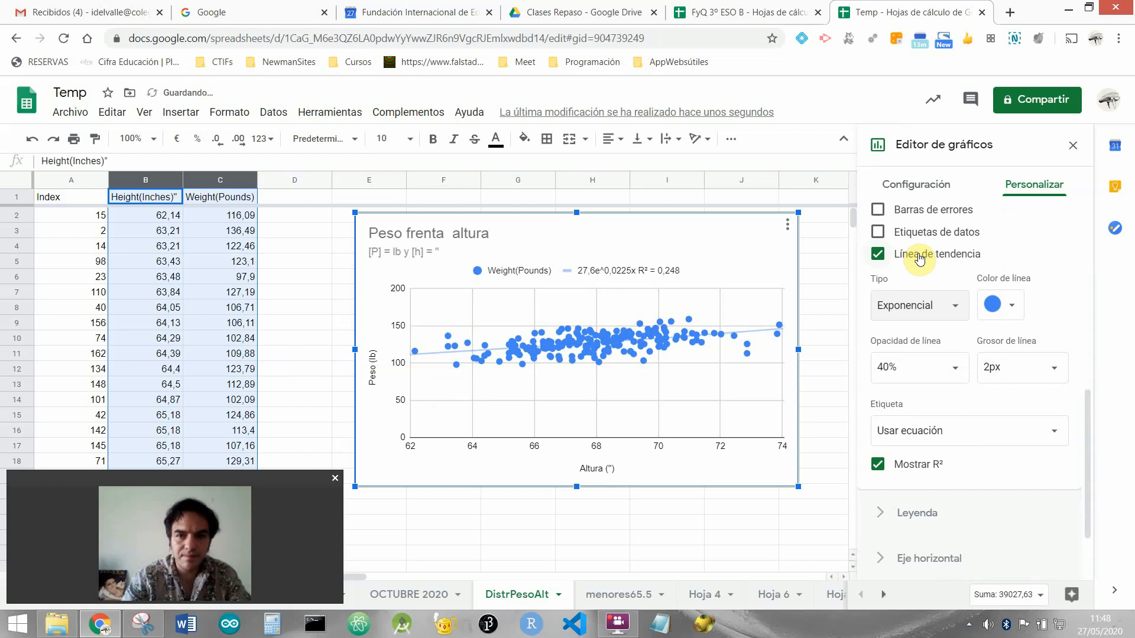
{"action": "left_click", "coordinate": [924, 310]}
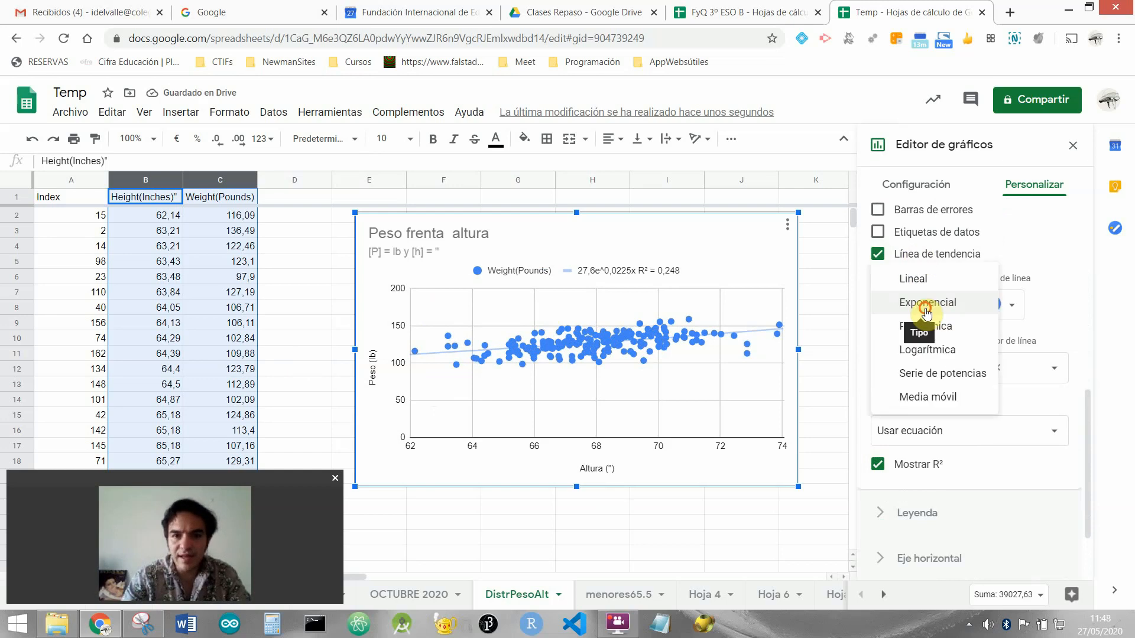
{"action": "left_click", "coordinate": [917, 279]}
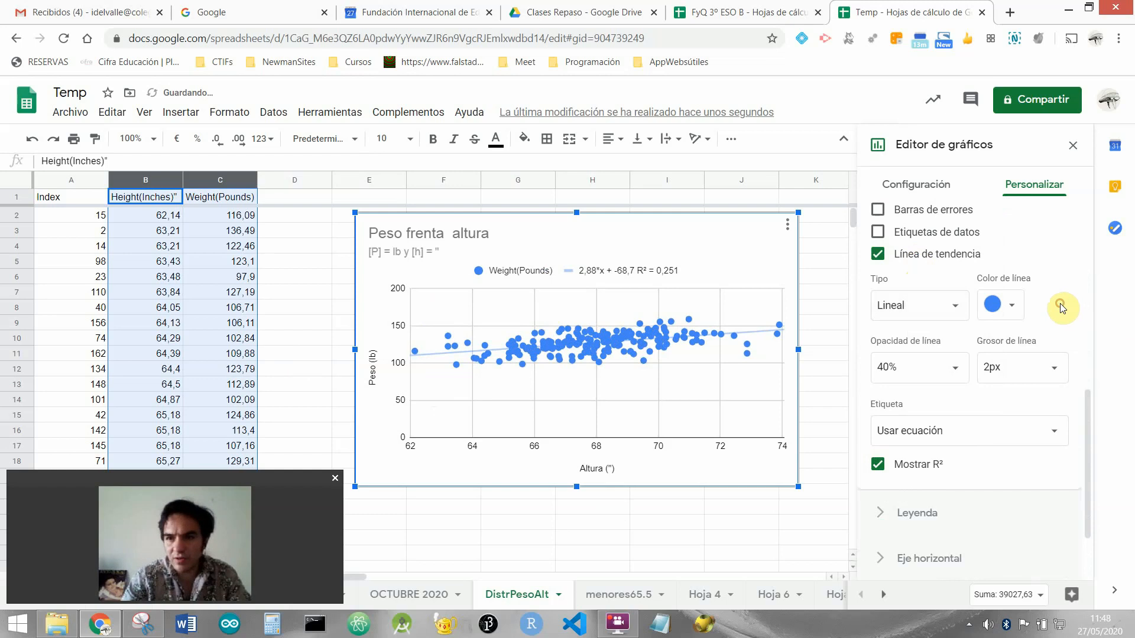
Step: Place the chart legend to the right of the plot
{"action": "scroll", "coordinate": [1062, 306], "scroll_direction": "down", "scroll_amount": 2}
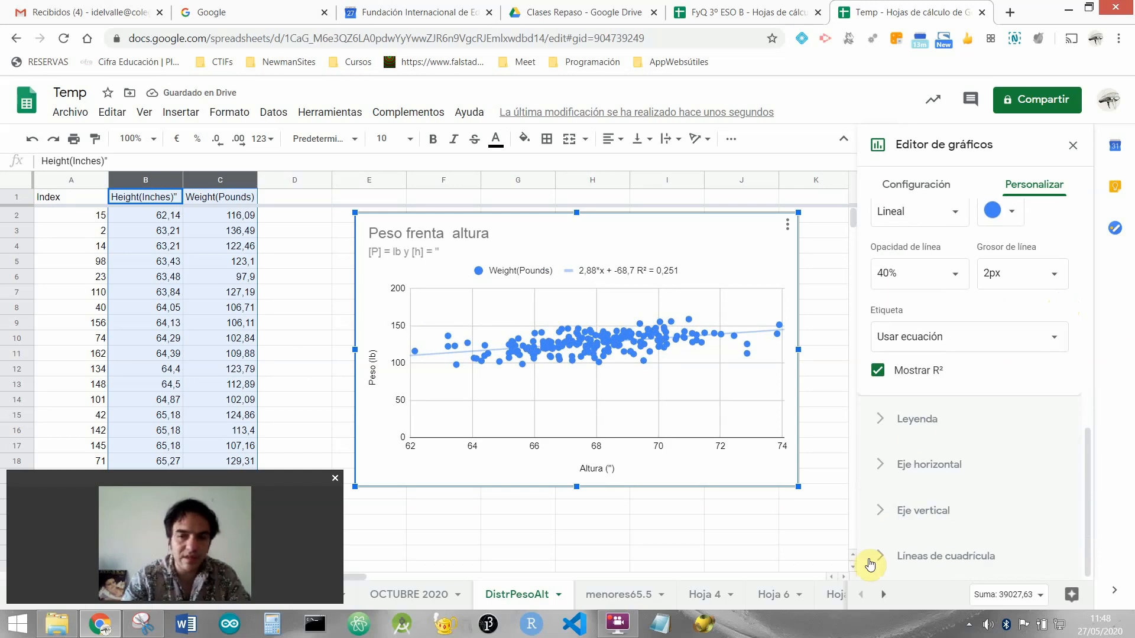
{"action": "left_click", "coordinate": [902, 419]}
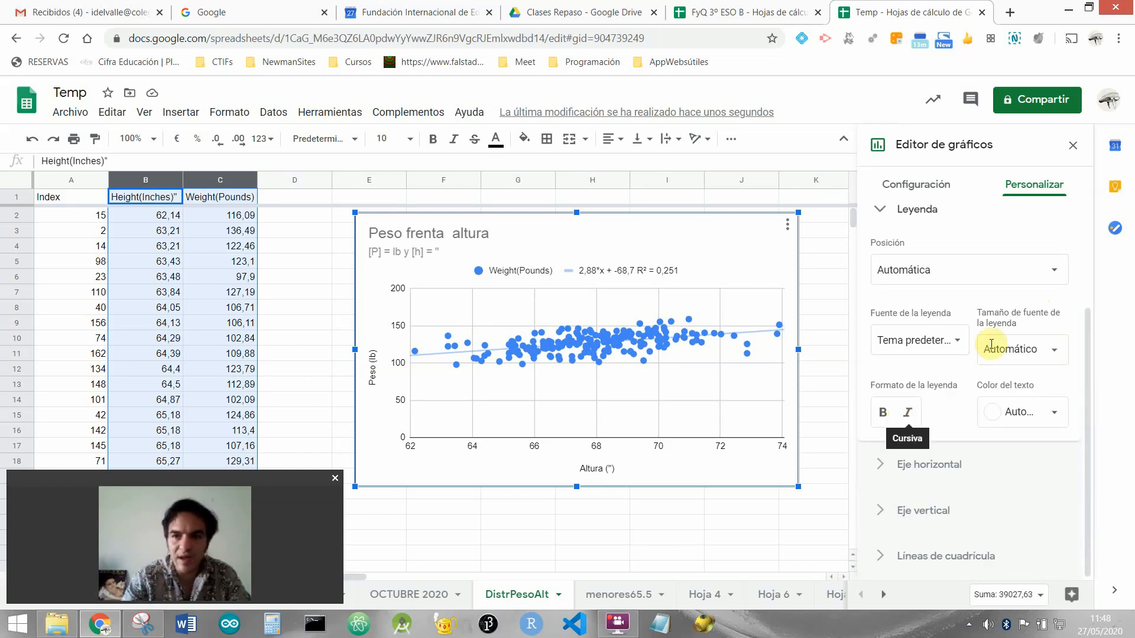
{"action": "left_click", "coordinate": [928, 263]}
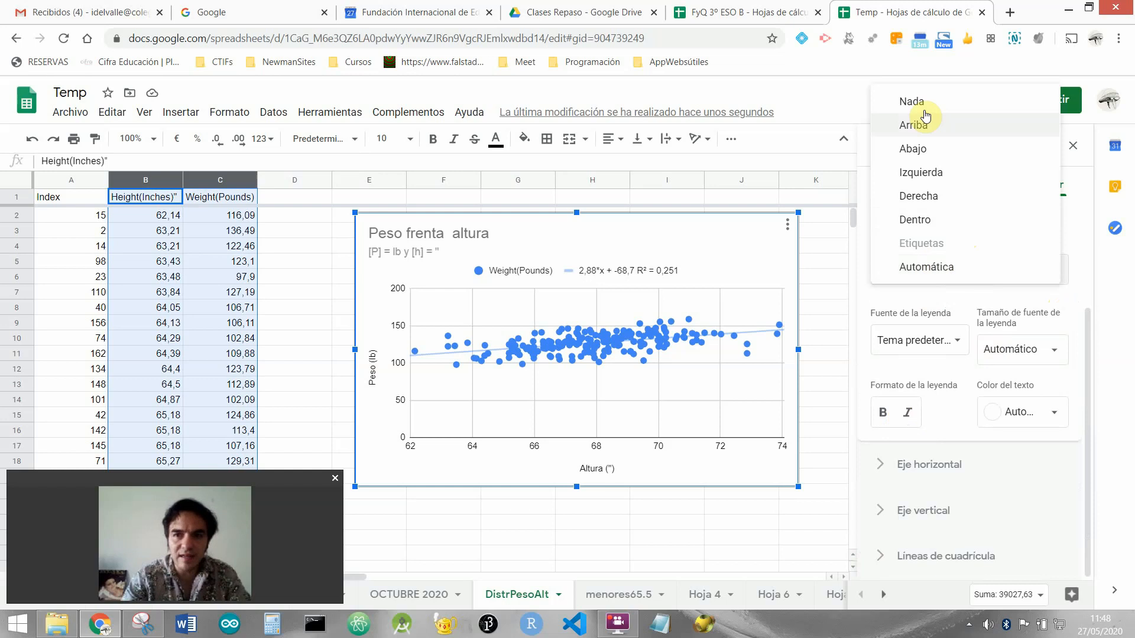
{"action": "left_click", "coordinate": [932, 199]}
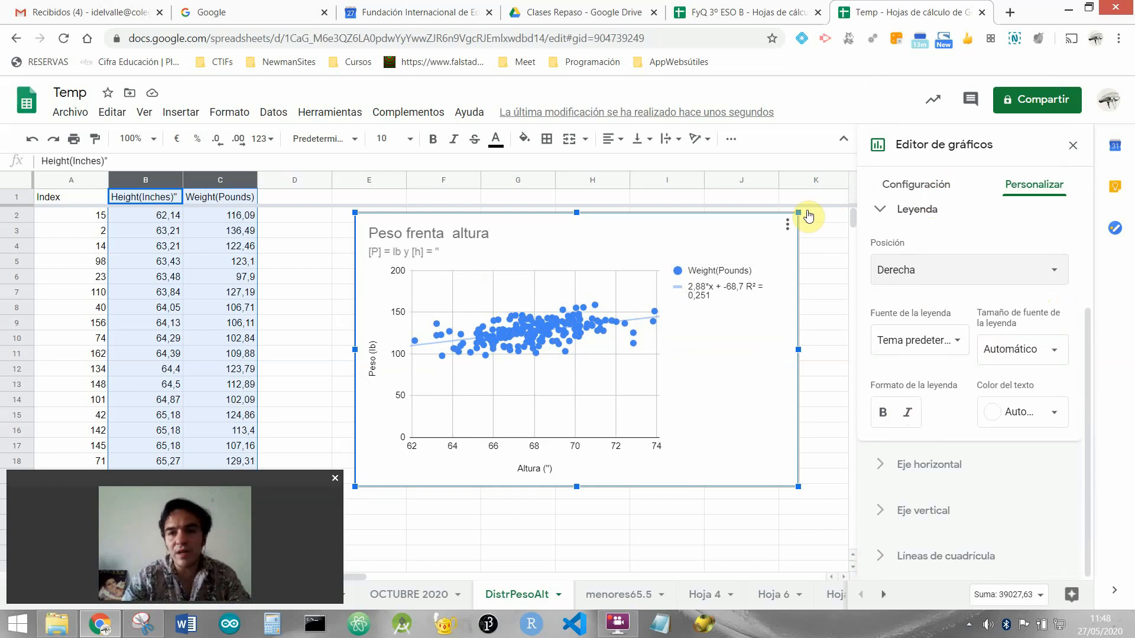
Step: Check which file formats the chart can be downloaded in, without downloading it
{"action": "left_click", "coordinate": [784, 225]}
{"action": "mouse_move", "coordinate": [776, 297]}
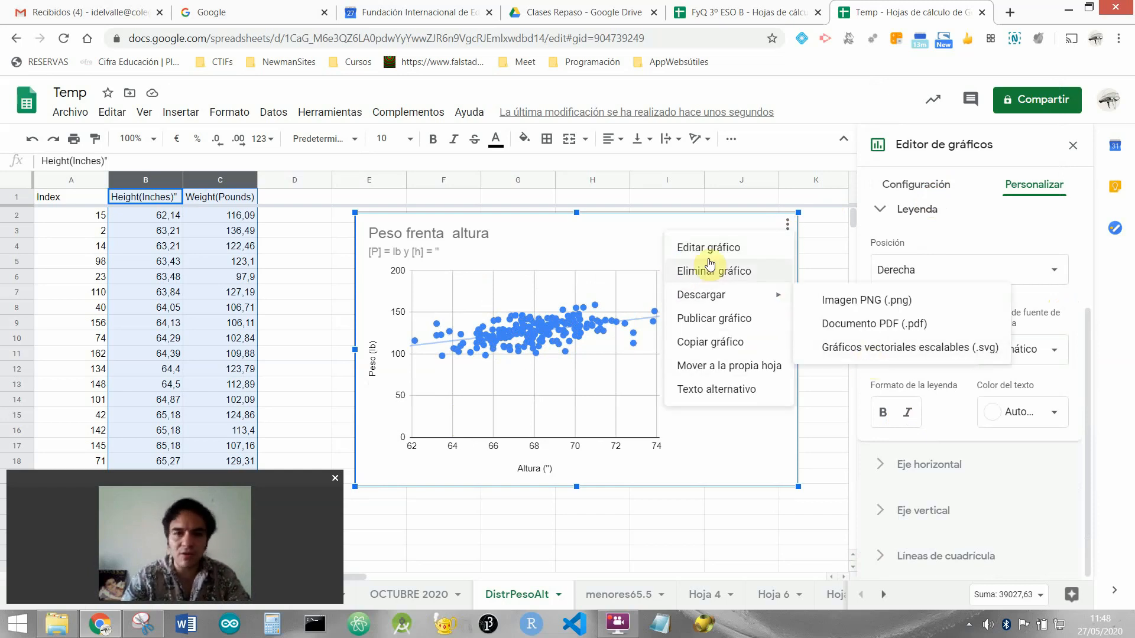
{"action": "left_click", "coordinate": [761, 459]}
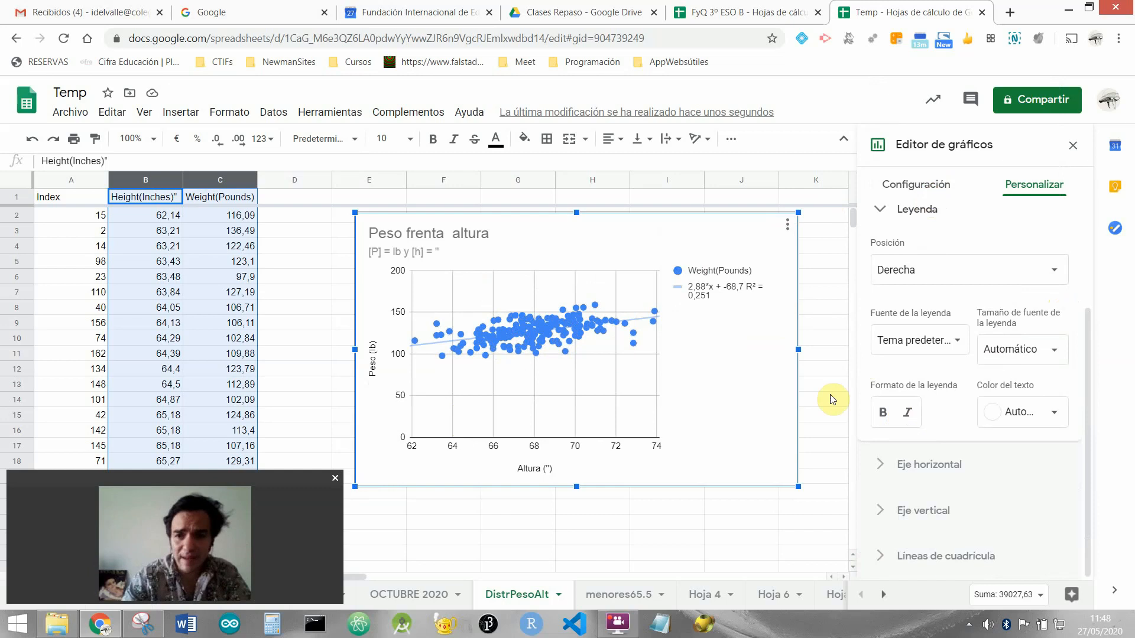
Step: Set the horizontal axis minimum to 0, keeping the axis in its normal order
{"action": "left_click", "coordinate": [944, 464]}
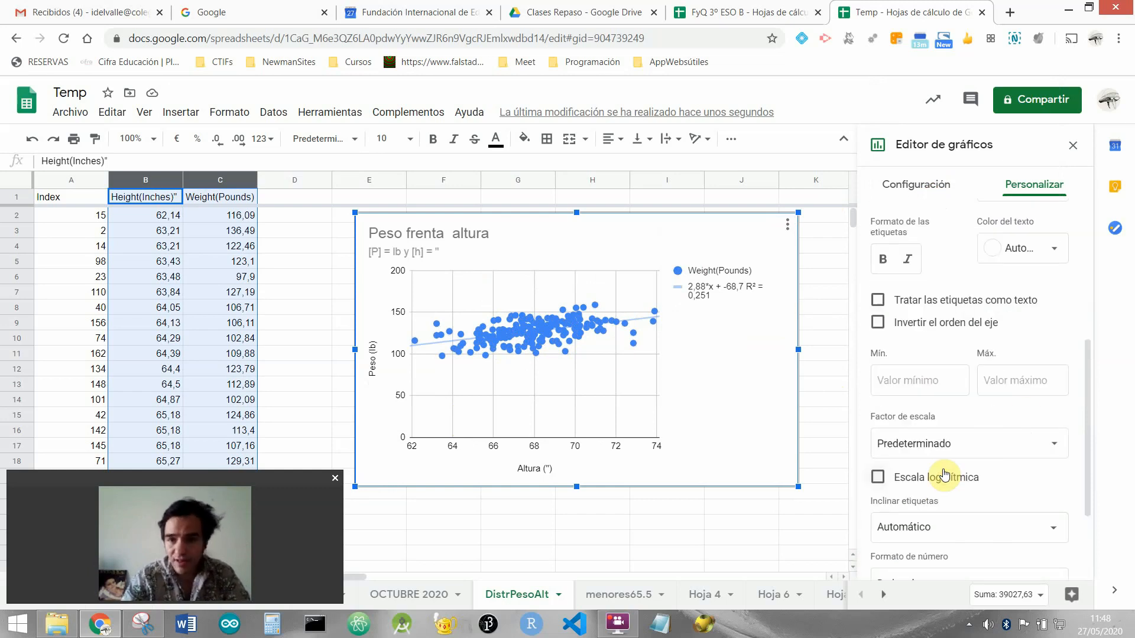
{"action": "left_click", "coordinate": [909, 378]}
{"action": "type", "text": "0"}
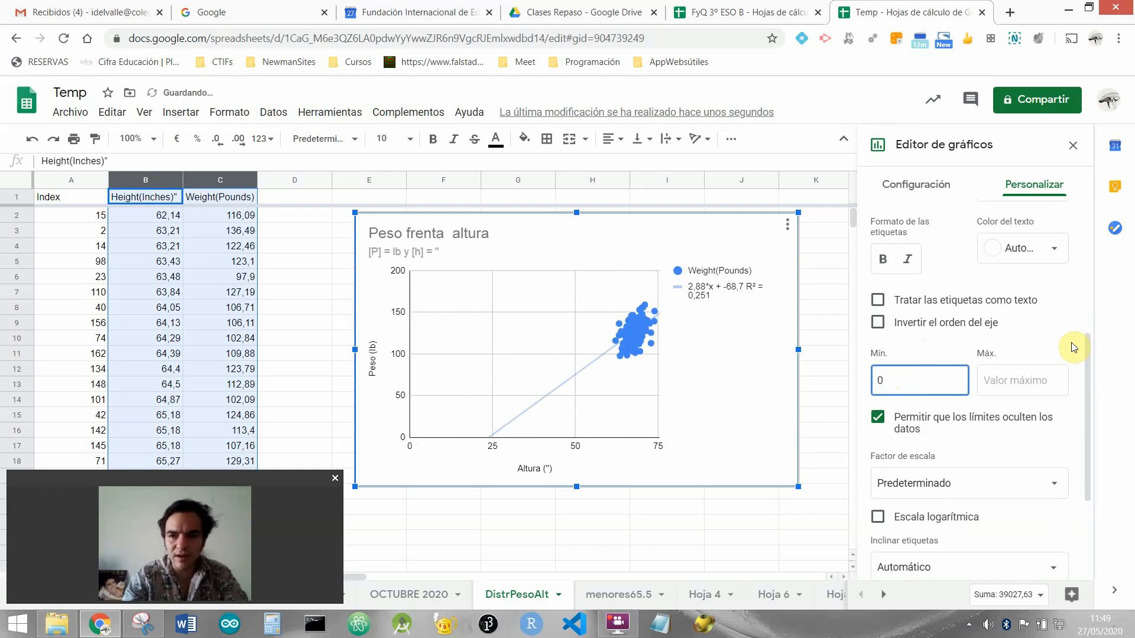
{"action": "left_click", "coordinate": [1068, 330]}
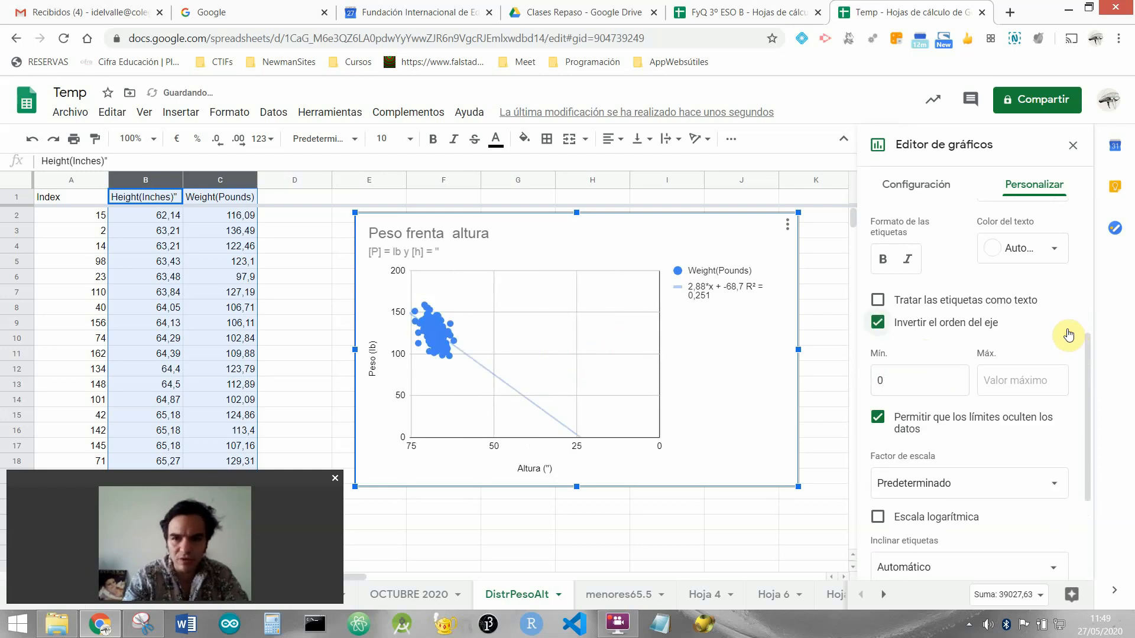
{"action": "left_click", "coordinate": [946, 330]}
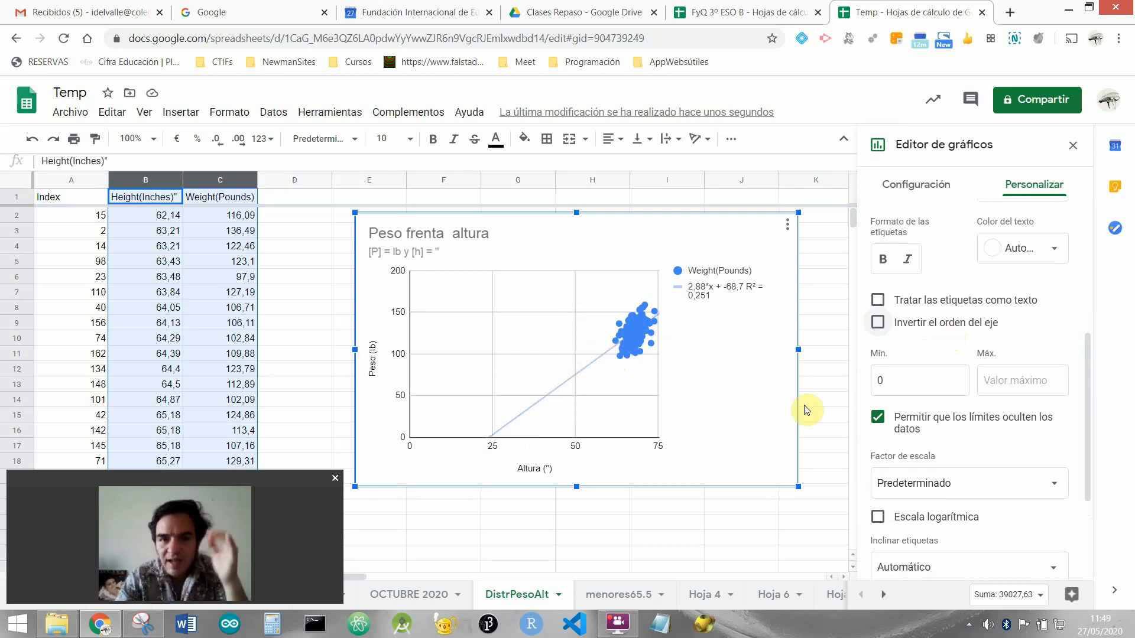
Step: Set the vertical axis minimum to -70 to extend the trendline down to its intercept
{"action": "scroll", "coordinate": [985, 449], "scroll_direction": "down", "scroll_amount": 3}
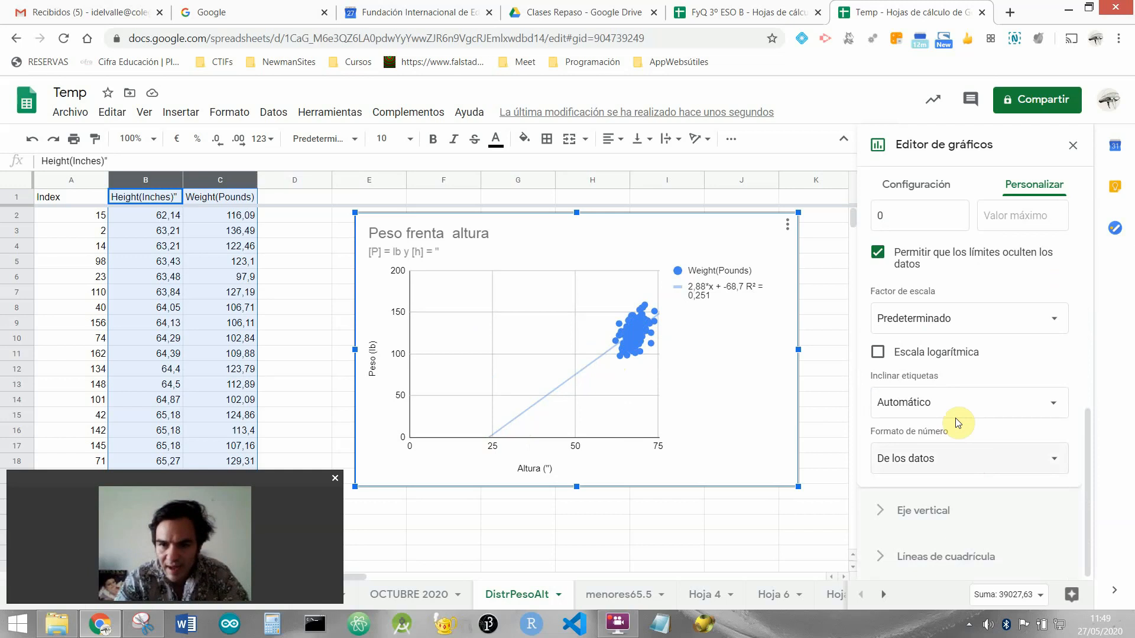
{"action": "left_click", "coordinate": [941, 509]}
{"action": "left_click", "coordinate": [915, 364]}
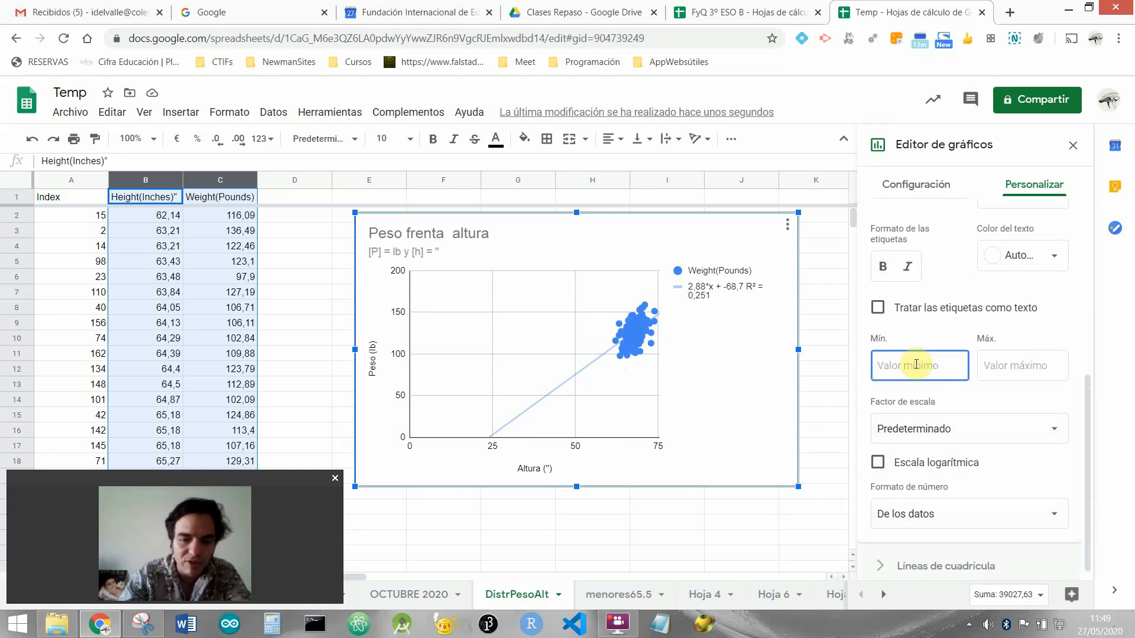
{"action": "type", "text": "-70"}
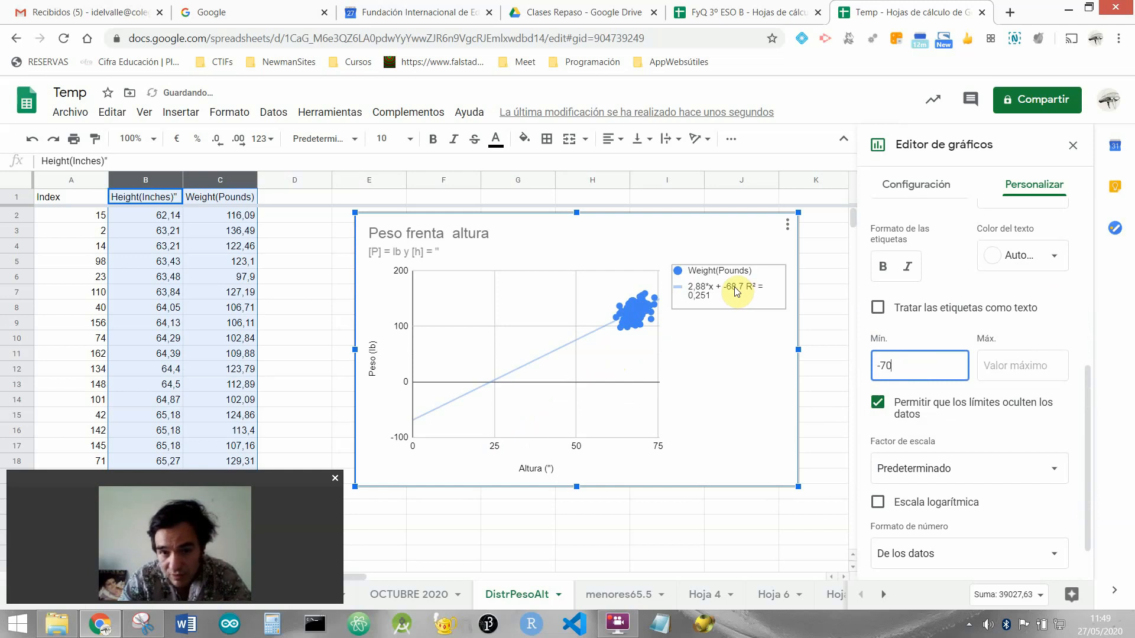
{"action": "left_click", "coordinate": [1034, 290]}
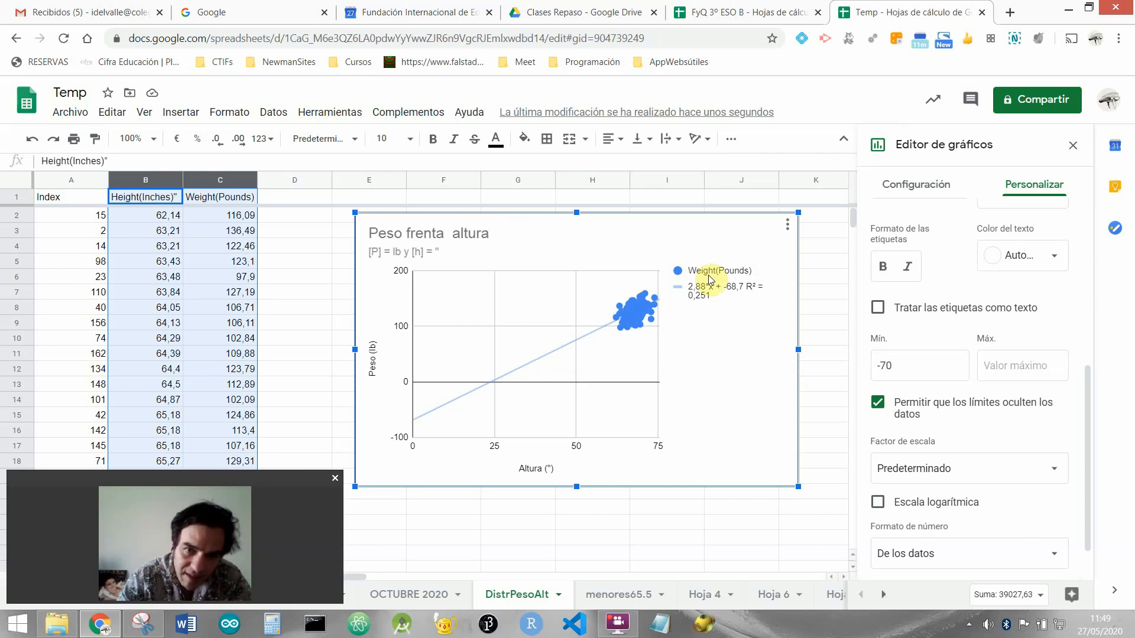
{"action": "left_click", "coordinate": [642, 310]}
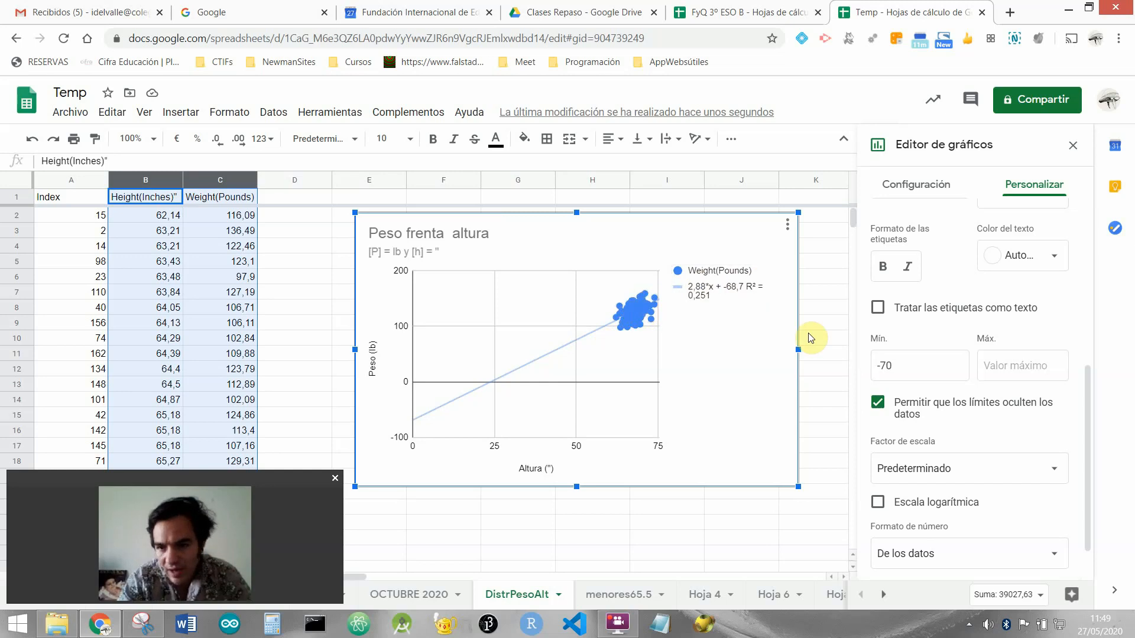
Step: Try 9 major gridlines on the vertical axis, and return the count to automatic
{"action": "scroll", "coordinate": [991, 445], "scroll_direction": "down", "scroll_amount": 1}
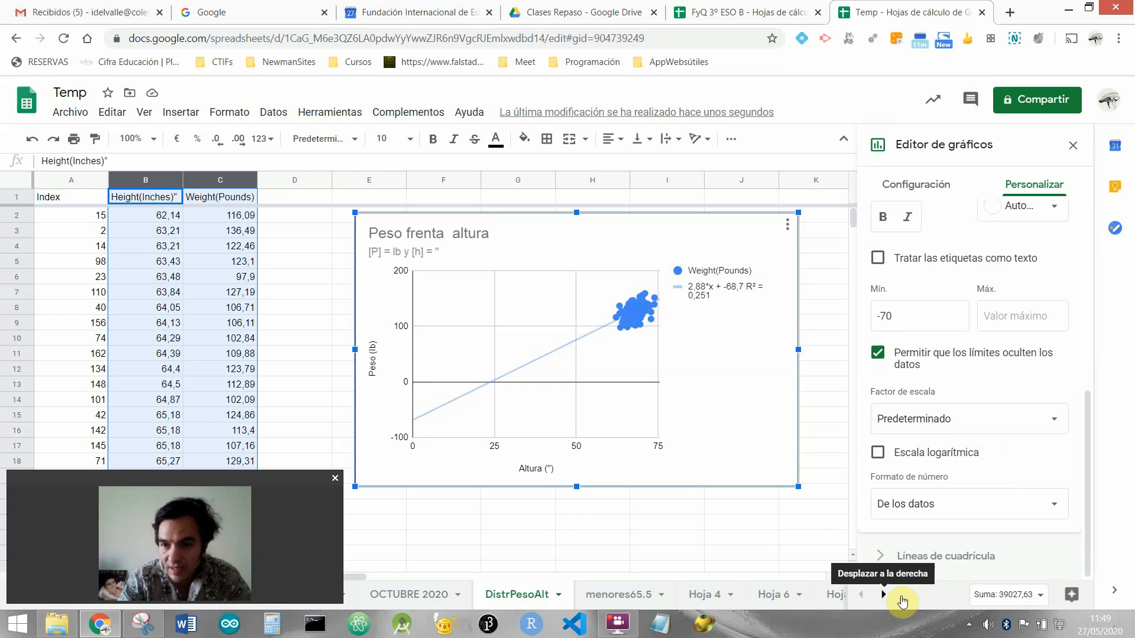
{"action": "left_click", "coordinate": [921, 554]}
{"action": "scroll", "coordinate": [981, 378], "scroll_direction": "up", "scroll_amount": 3}
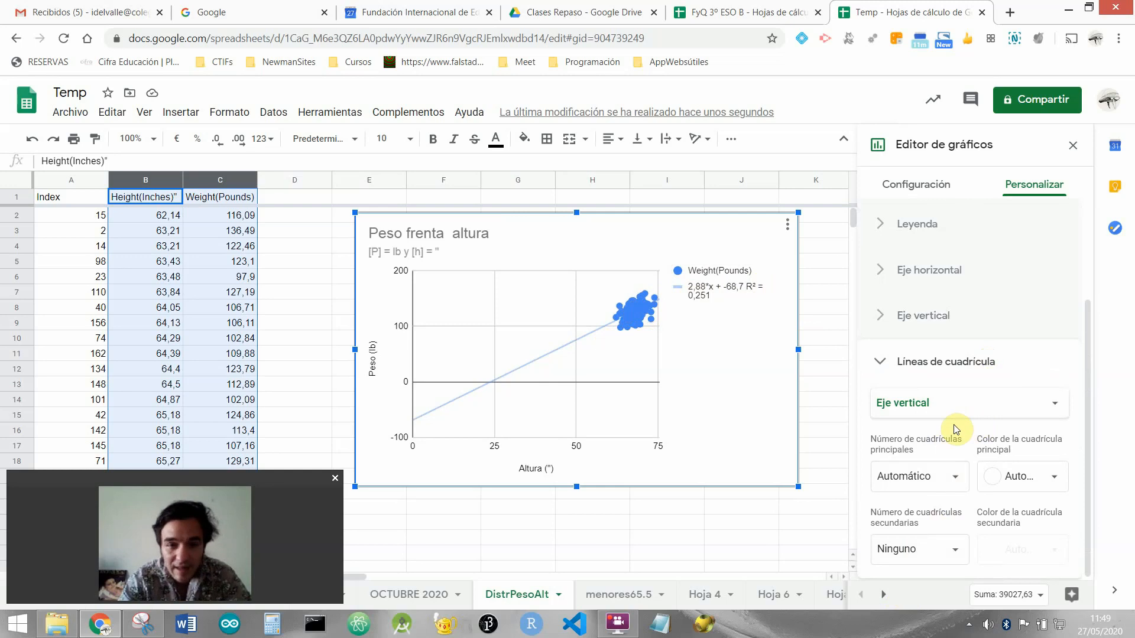
{"action": "left_click", "coordinate": [954, 481]}
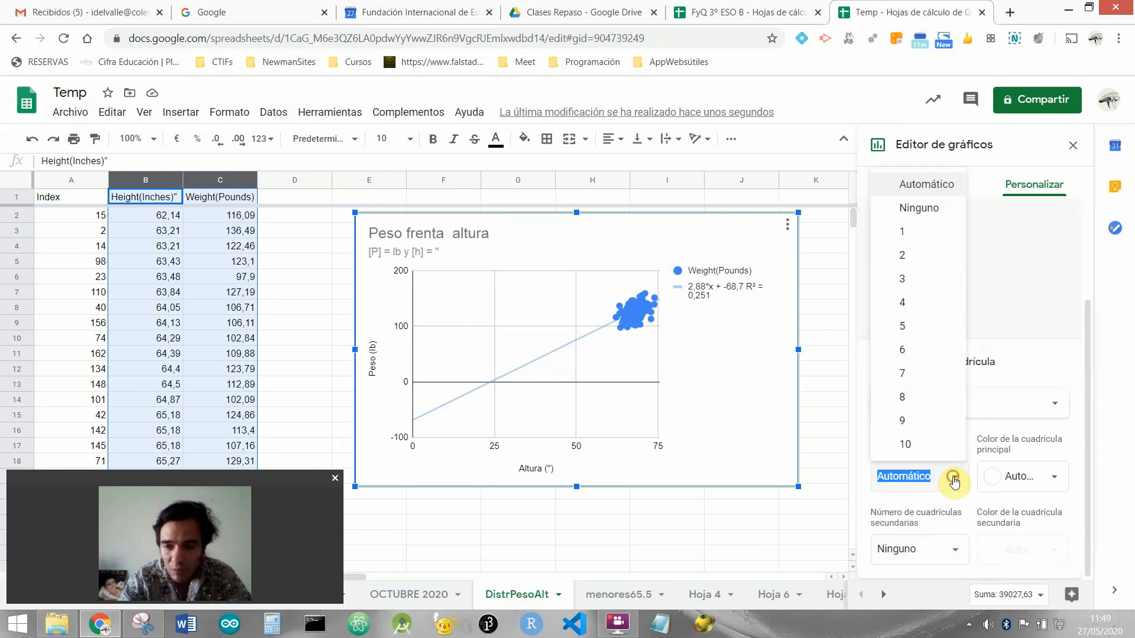
{"action": "left_click", "coordinate": [1012, 445]}
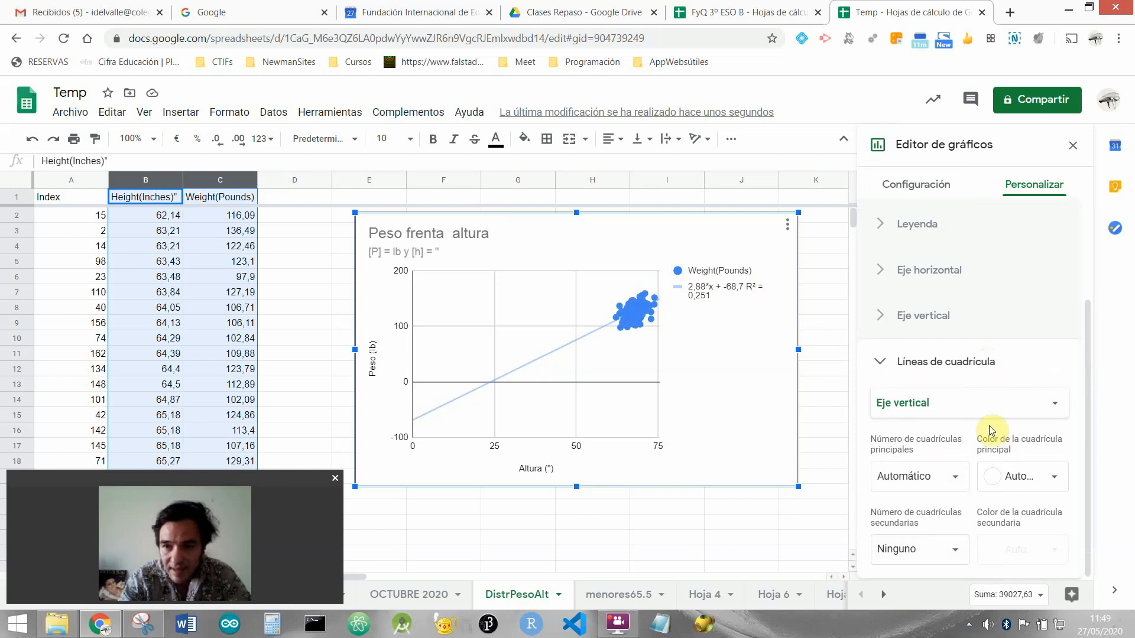
{"action": "left_click", "coordinate": [908, 479]}
{"action": "left_click", "coordinate": [904, 421]}
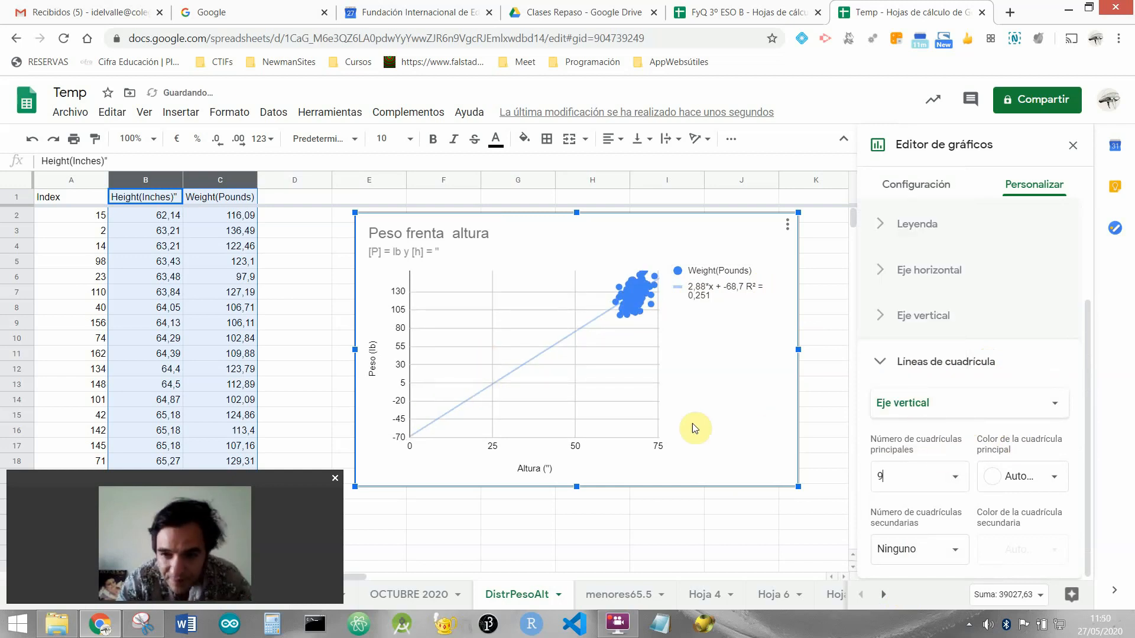
{"action": "left_click", "coordinate": [933, 473]}
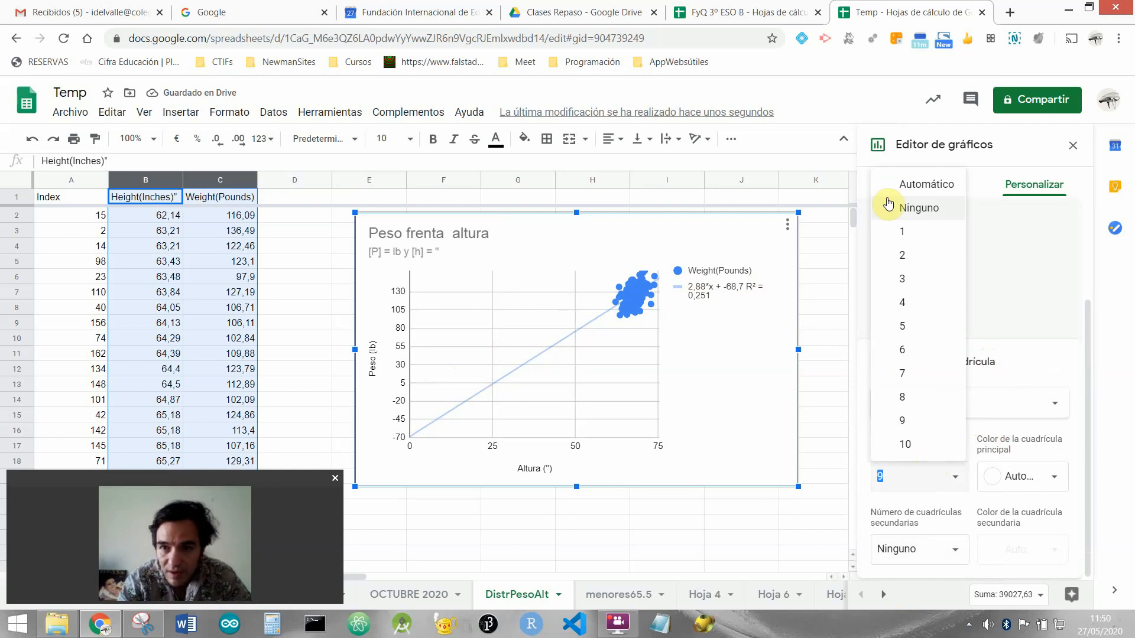
{"action": "left_click", "coordinate": [886, 185]}
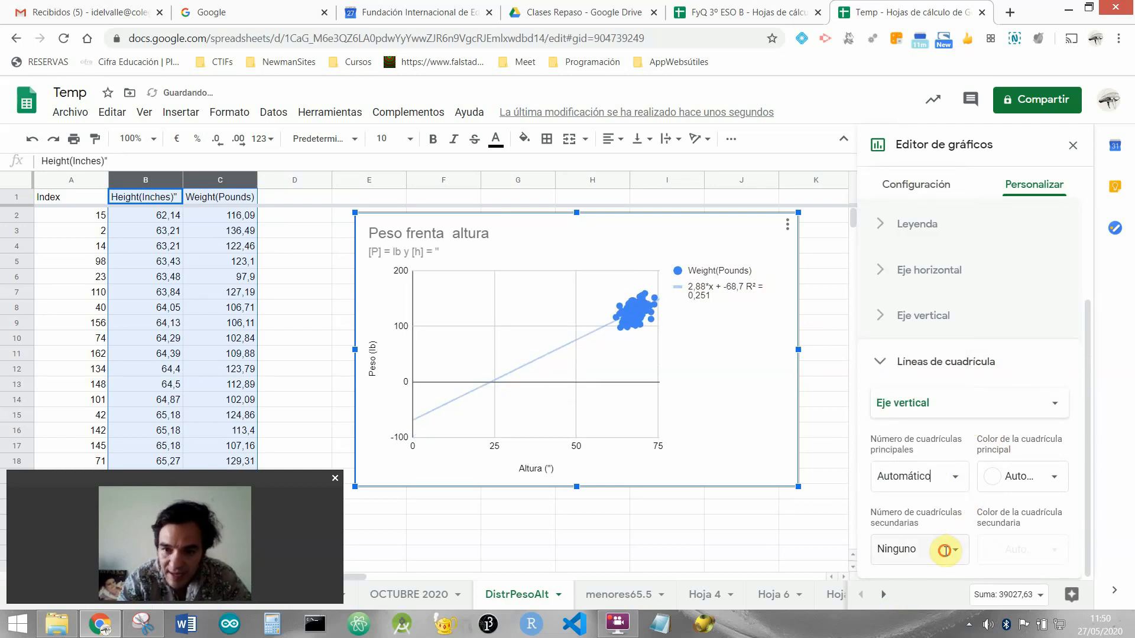
Step: Set the number of minor gridlines on the vertical axis to 9
{"action": "left_click", "coordinate": [943, 546]}
{"action": "left_click", "coordinate": [908, 491]}
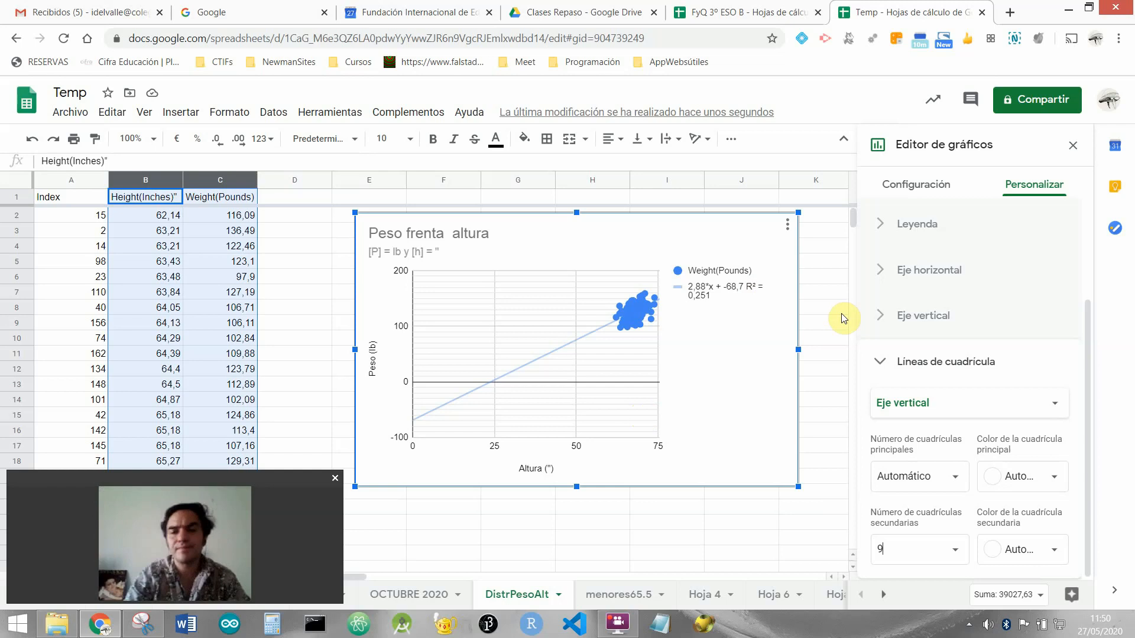
Step: Clear the custom minimum value of the vertical axis
{"action": "scroll", "coordinate": [984, 295], "scroll_direction": "up", "scroll_amount": 3}
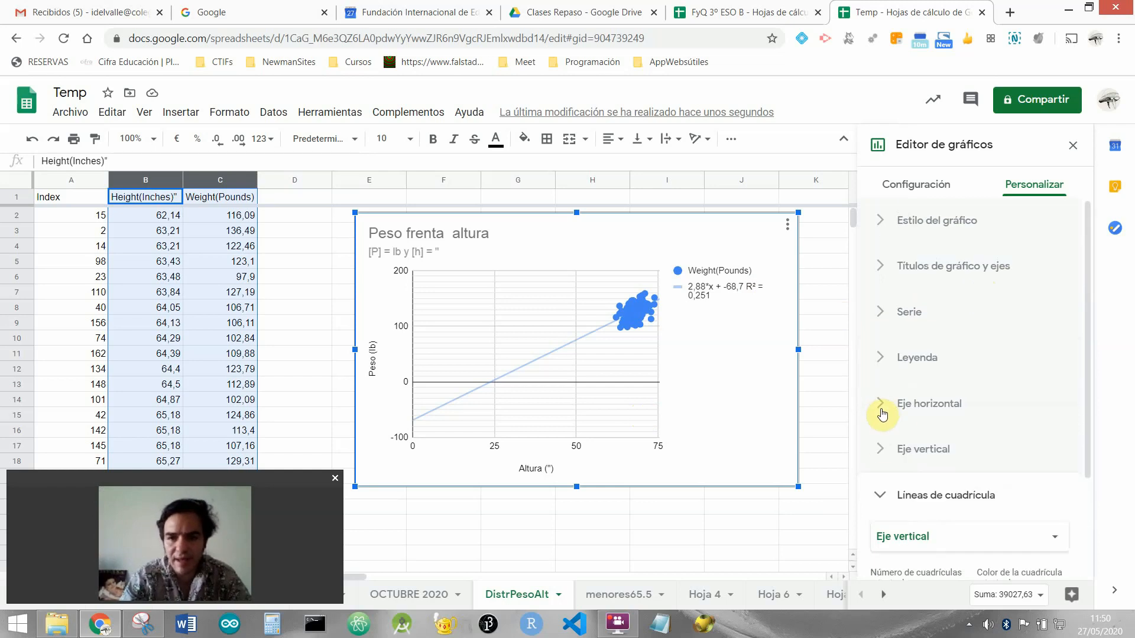
{"action": "left_click", "coordinate": [882, 449]}
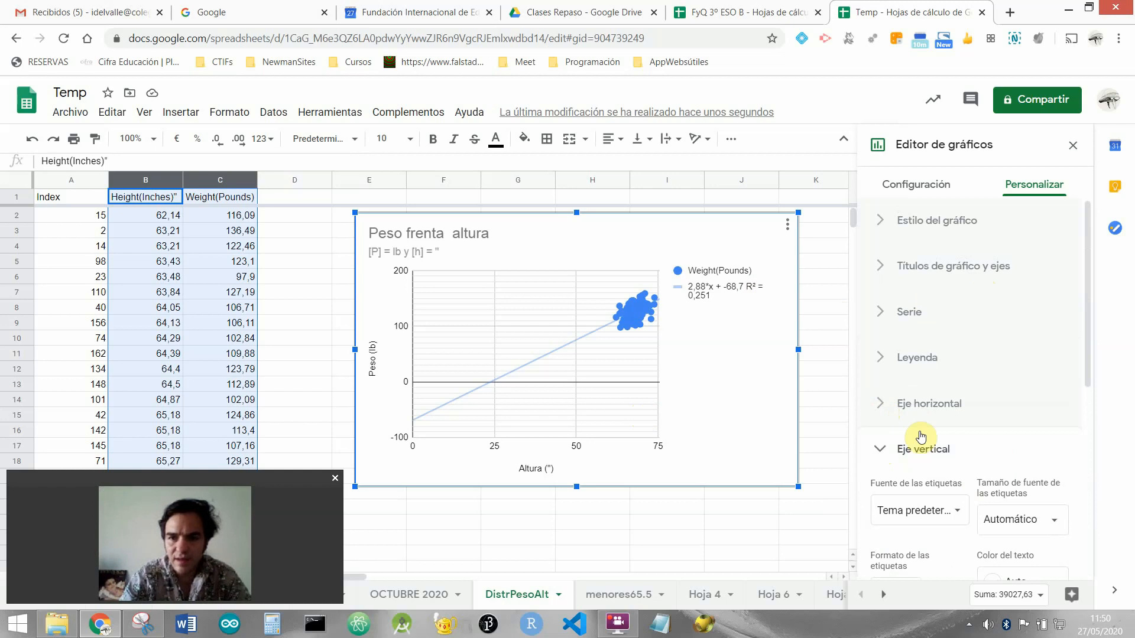
{"action": "scroll", "coordinate": [975, 440], "scroll_direction": "down", "scroll_amount": 2}
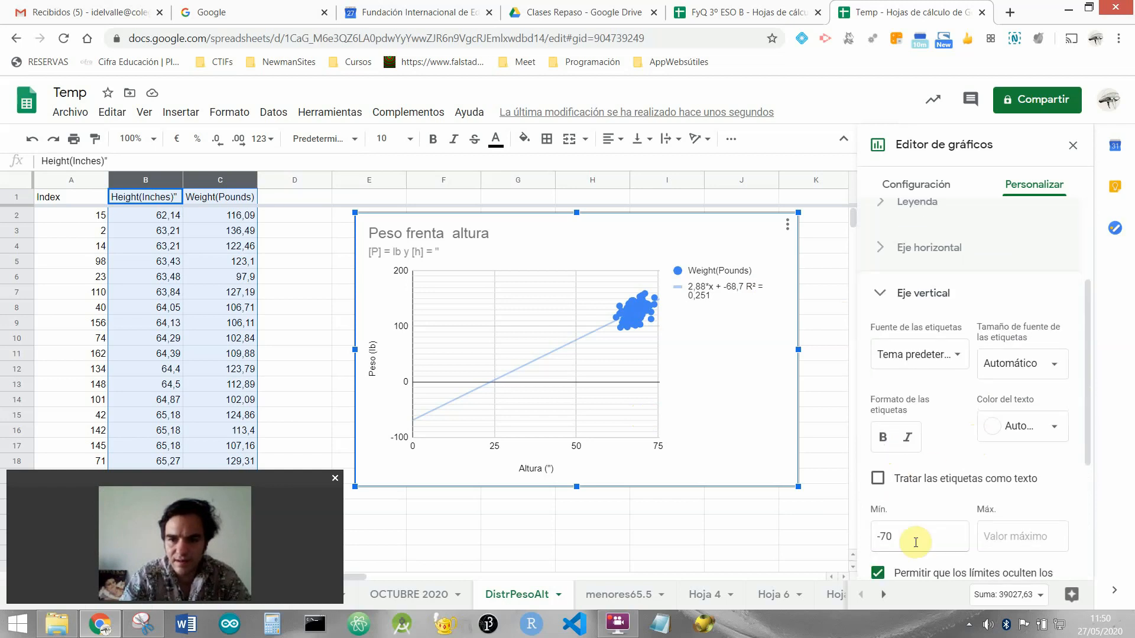
{"action": "double_click", "coordinate": [915, 539]}
{"action": "key", "text": "BackSpace"}
{"action": "type", "text": "0"}
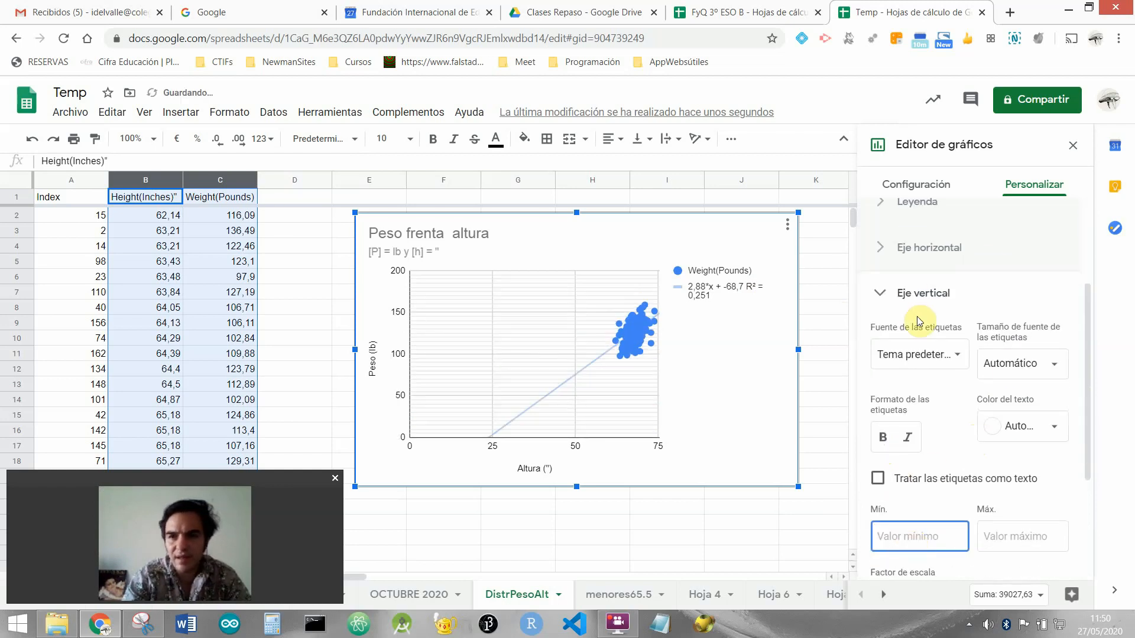
Step: Clear the custom minimum value of the horizontal axis
{"action": "left_click", "coordinate": [913, 250]}
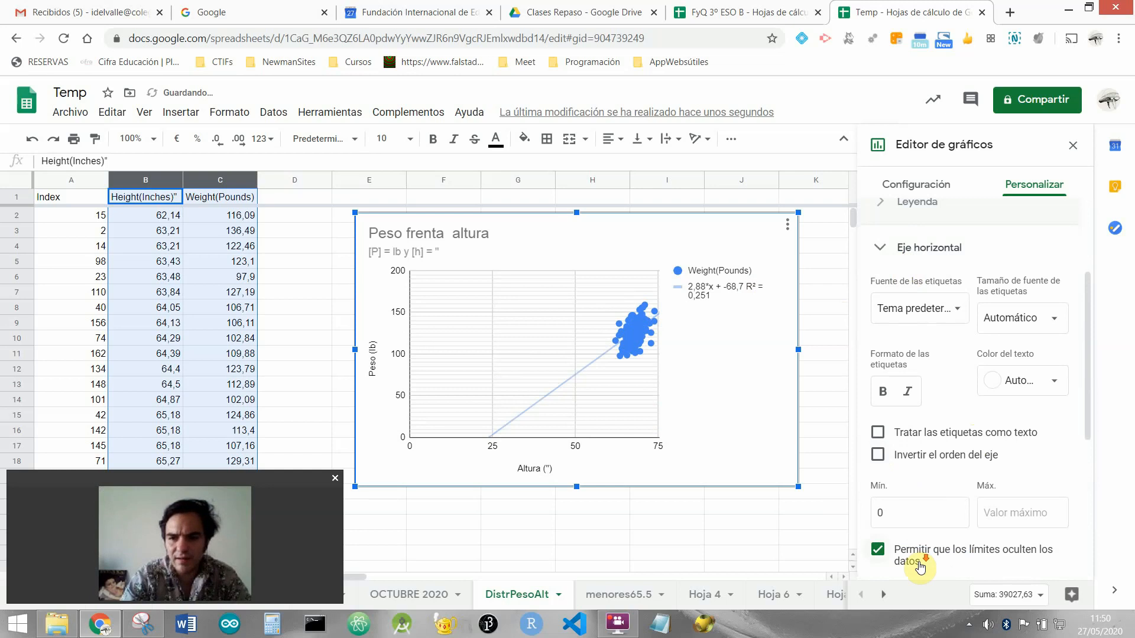
{"action": "scroll", "coordinate": [938, 512], "scroll_direction": "down", "scroll_amount": 2}
{"action": "left_click", "coordinate": [905, 406]}
{"action": "key", "text": "BackSpace"}
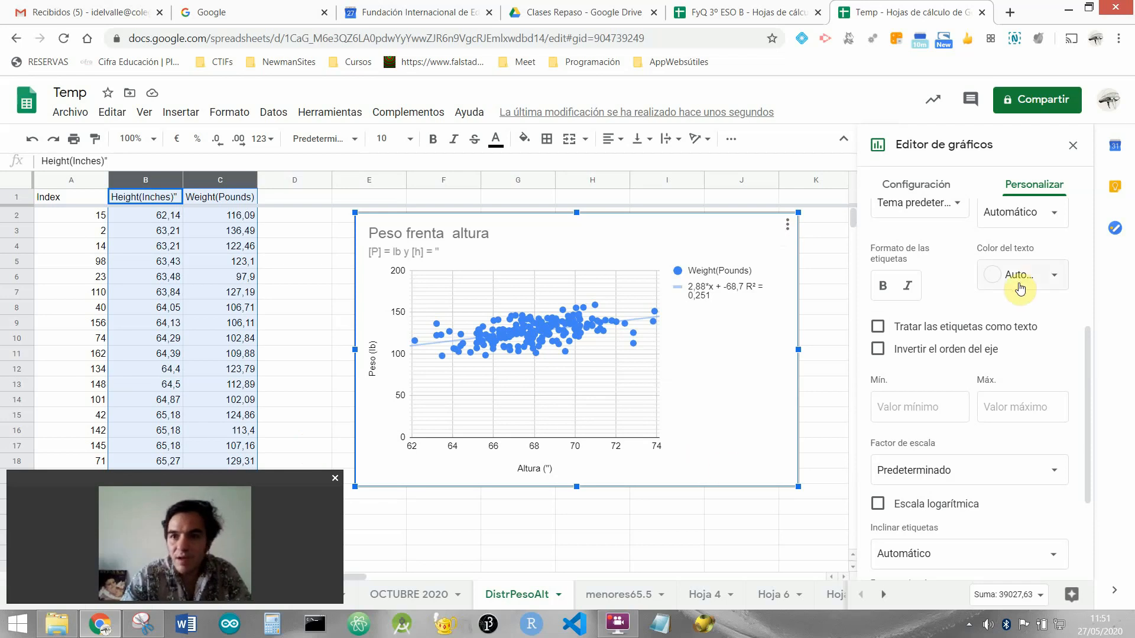
Step: Set the chart legend's position to automatic
{"action": "scroll", "coordinate": [1022, 288], "scroll_direction": "down", "scroll_amount": 3}
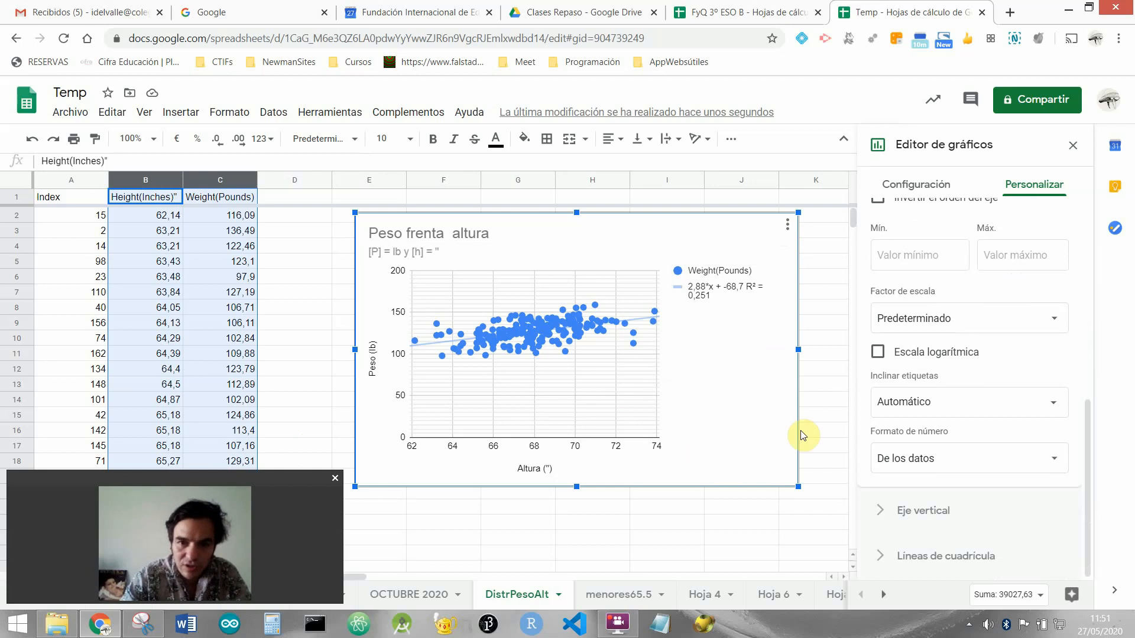
{"action": "scroll", "coordinate": [1006, 320], "scroll_direction": "up", "scroll_amount": 5}
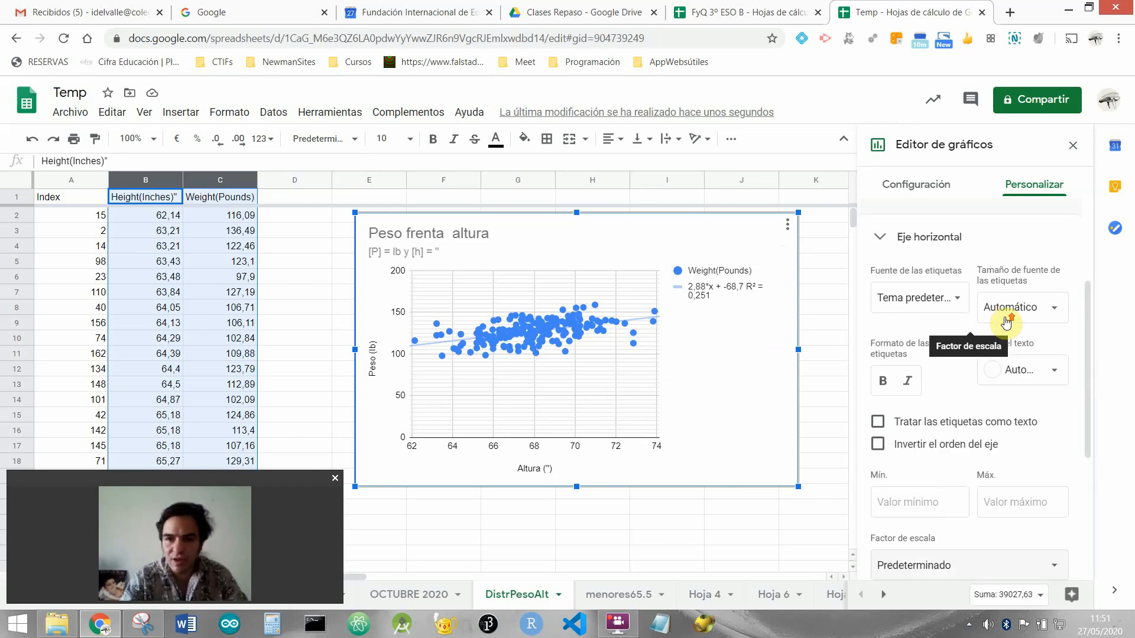
{"action": "scroll", "coordinate": [1006, 323], "scroll_direction": "up", "scroll_amount": 1}
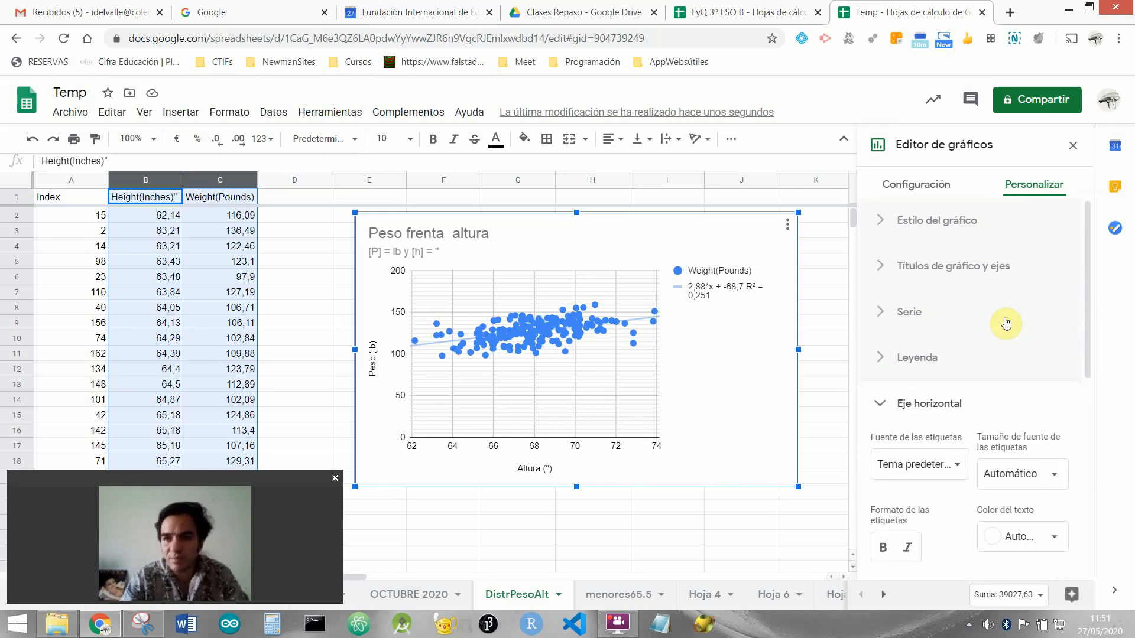
{"action": "left_click", "coordinate": [907, 313]}
{"action": "scroll", "coordinate": [1047, 436], "scroll_direction": "down", "scroll_amount": 8}
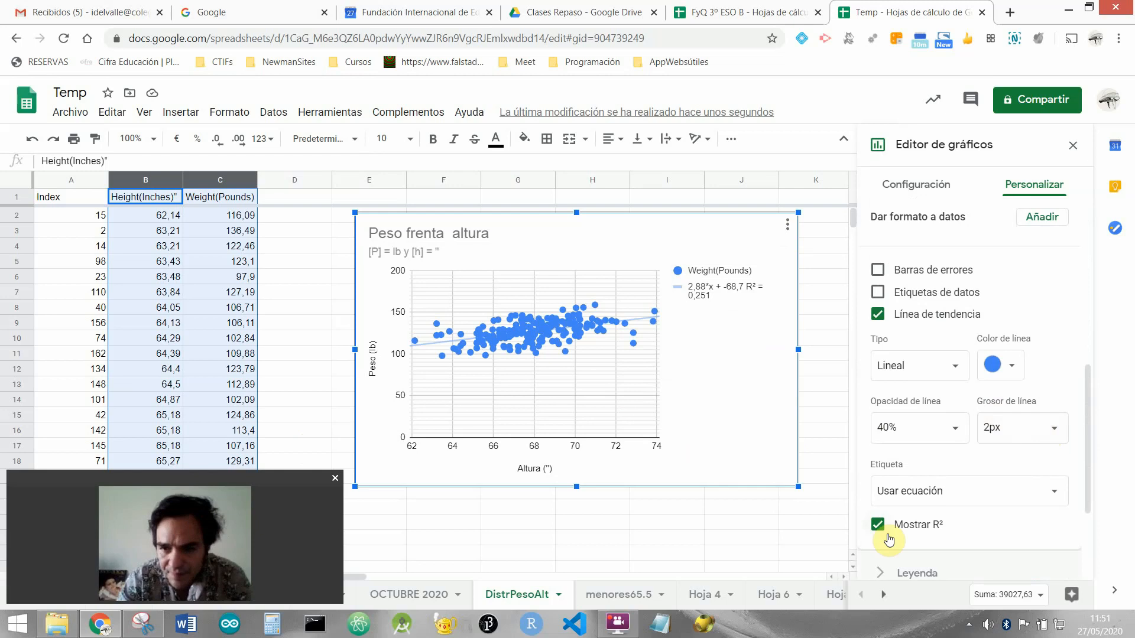
{"action": "scroll", "coordinate": [1038, 466], "scroll_direction": "down", "scroll_amount": 3}
{"action": "left_click", "coordinate": [920, 424]}
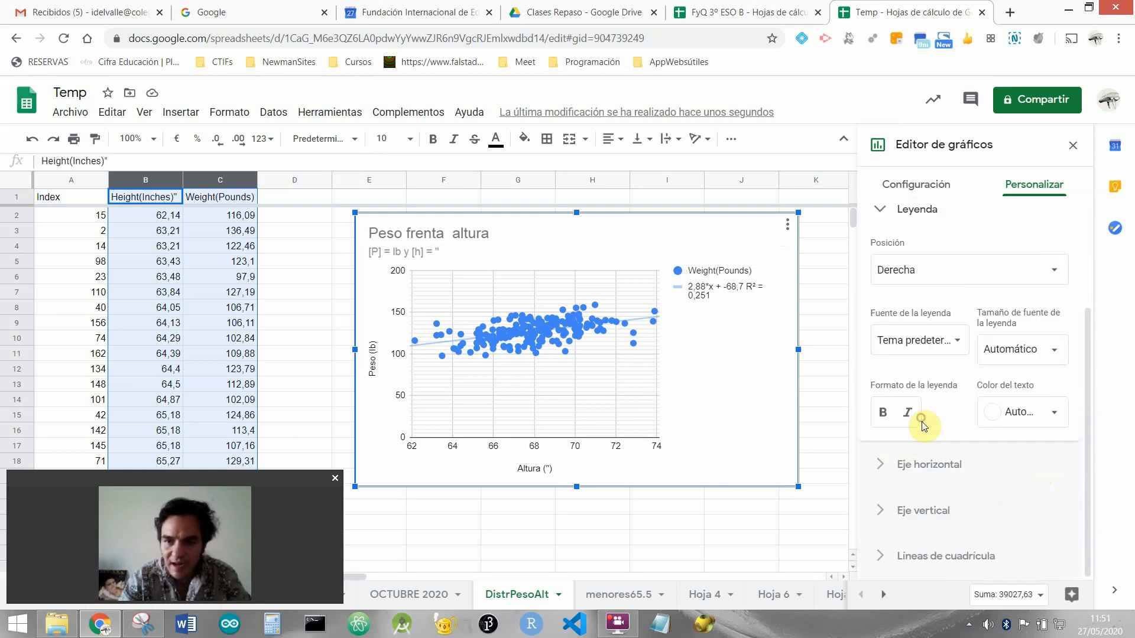
{"action": "left_click", "coordinate": [926, 274]}
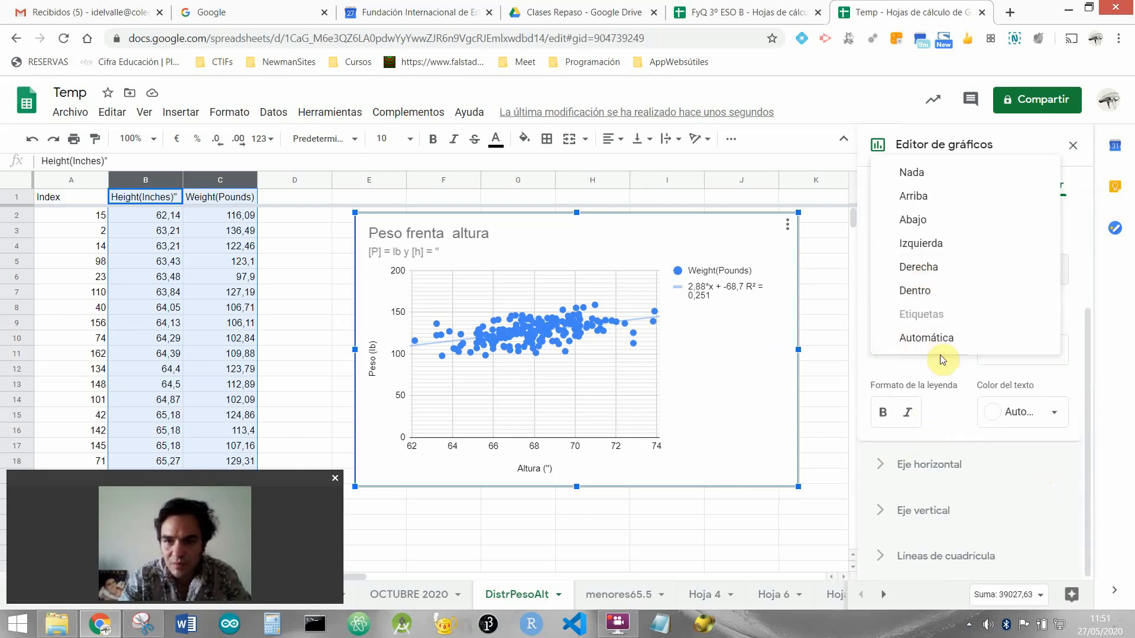
{"action": "left_click", "coordinate": [931, 337]}
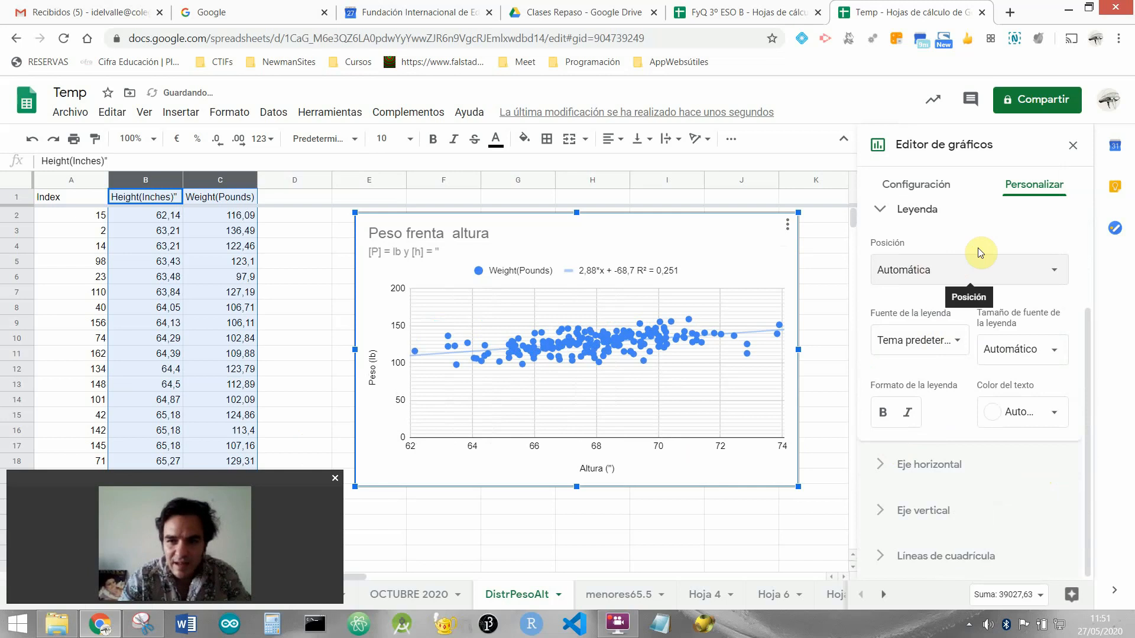
Step: Set the opacity of the series trendline to 80%
{"action": "scroll", "coordinate": [975, 248], "scroll_direction": "up", "scroll_amount": 3}
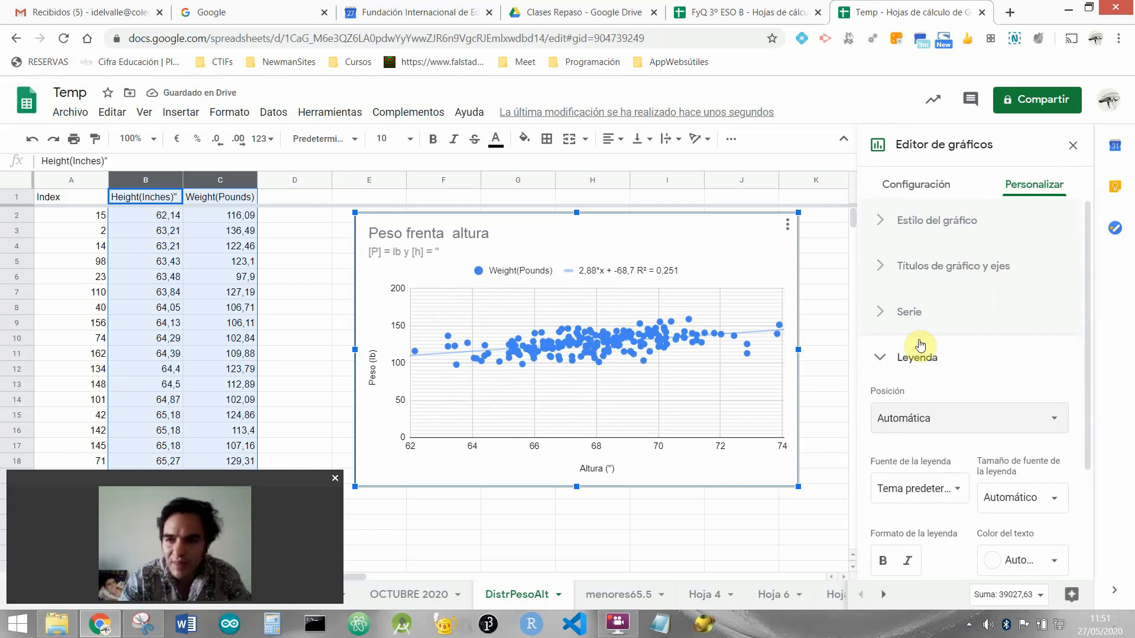
{"action": "left_click", "coordinate": [906, 311]}
{"action": "scroll", "coordinate": [1047, 451], "scroll_direction": "down", "scroll_amount": 5}
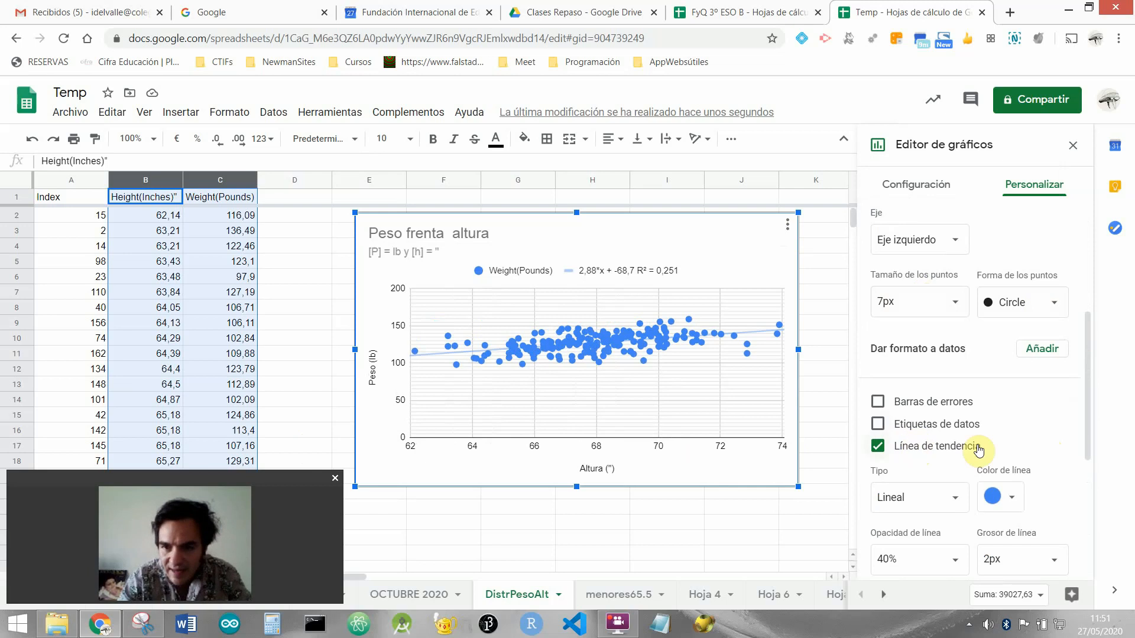
{"action": "scroll", "coordinate": [974, 439], "scroll_direction": "down", "scroll_amount": 2}
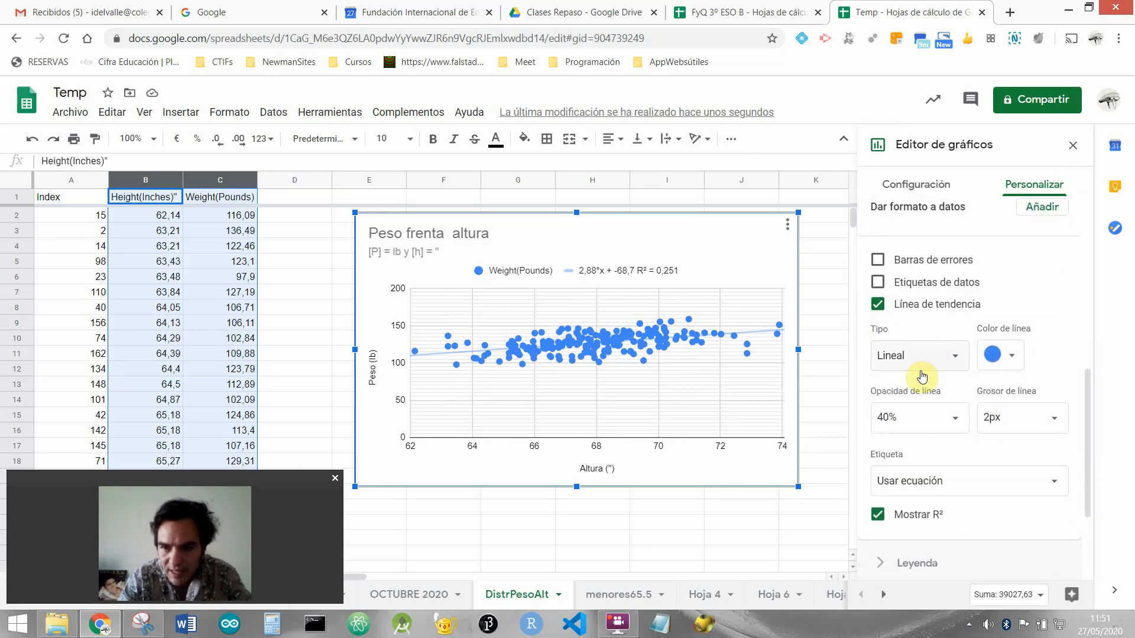
{"action": "left_click", "coordinate": [958, 419]}
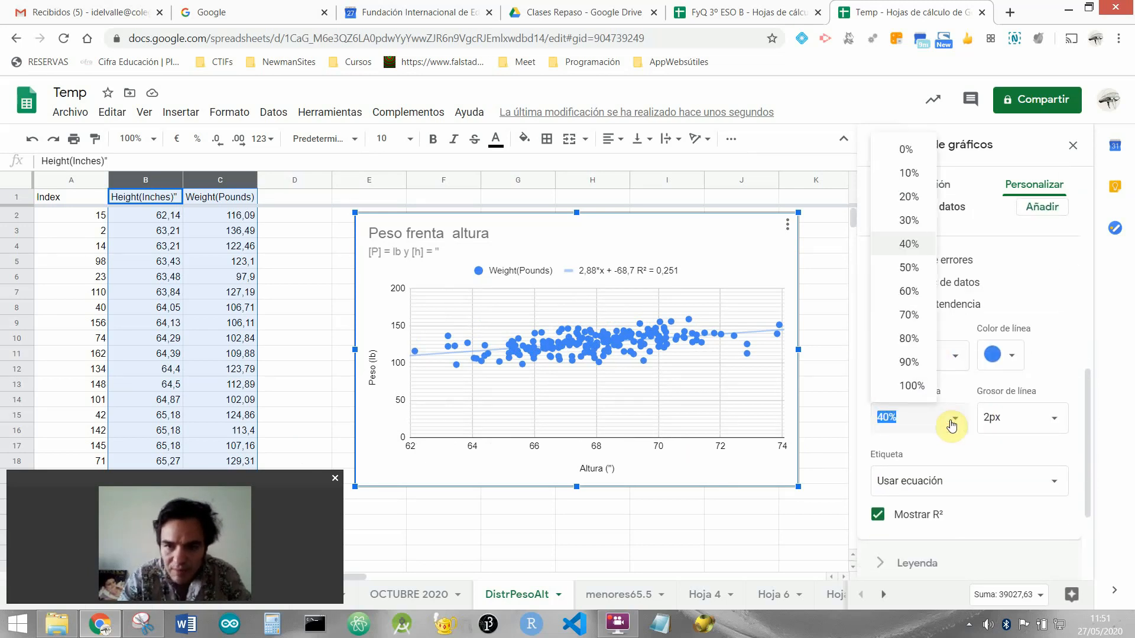
{"action": "left_click", "coordinate": [910, 338]}
Step: Try black as the trendline colour, change it to magenta, and keep the equation as the trendline label
{"action": "left_click", "coordinate": [1008, 353]}
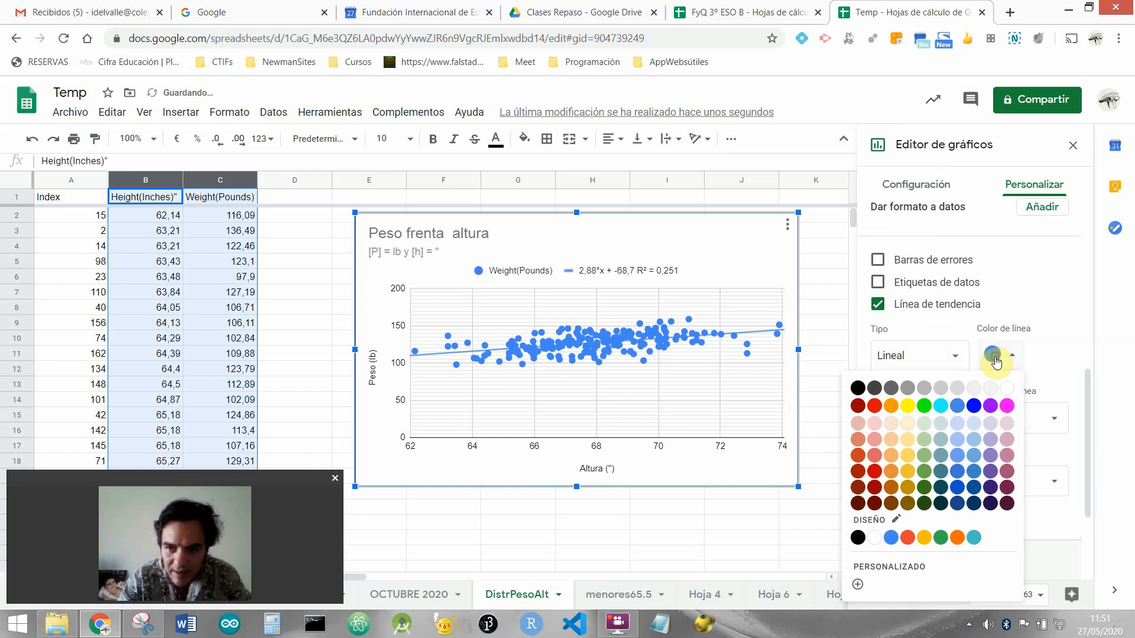
{"action": "left_click", "coordinate": [858, 389]}
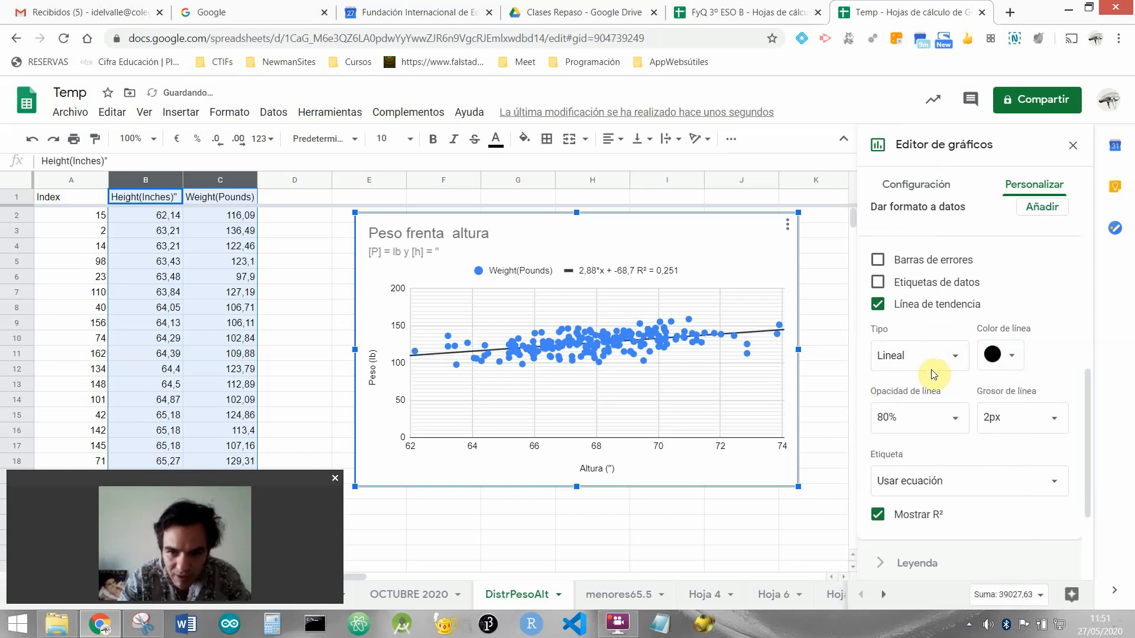
{"action": "left_click", "coordinate": [996, 356]}
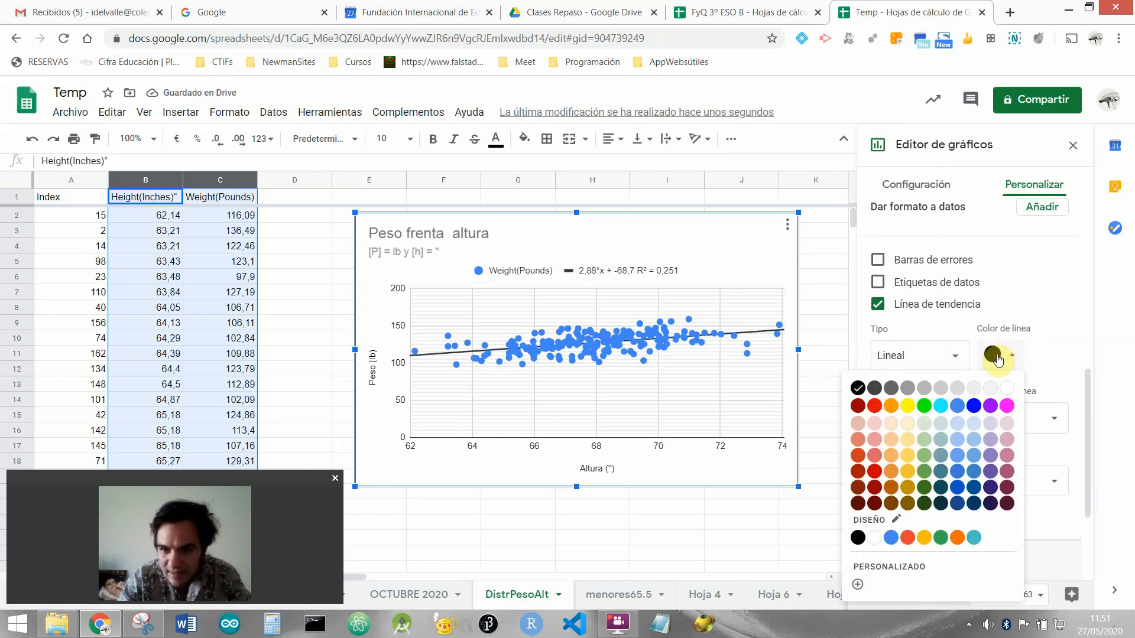
{"action": "left_click", "coordinate": [1007, 405]}
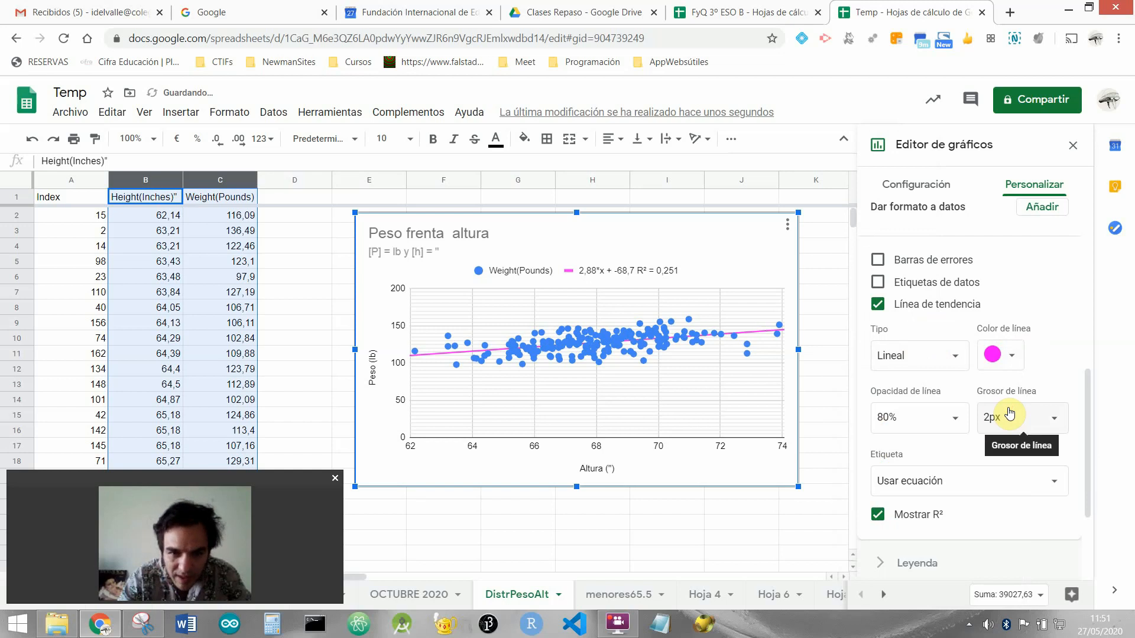
{"action": "left_click", "coordinate": [938, 482]}
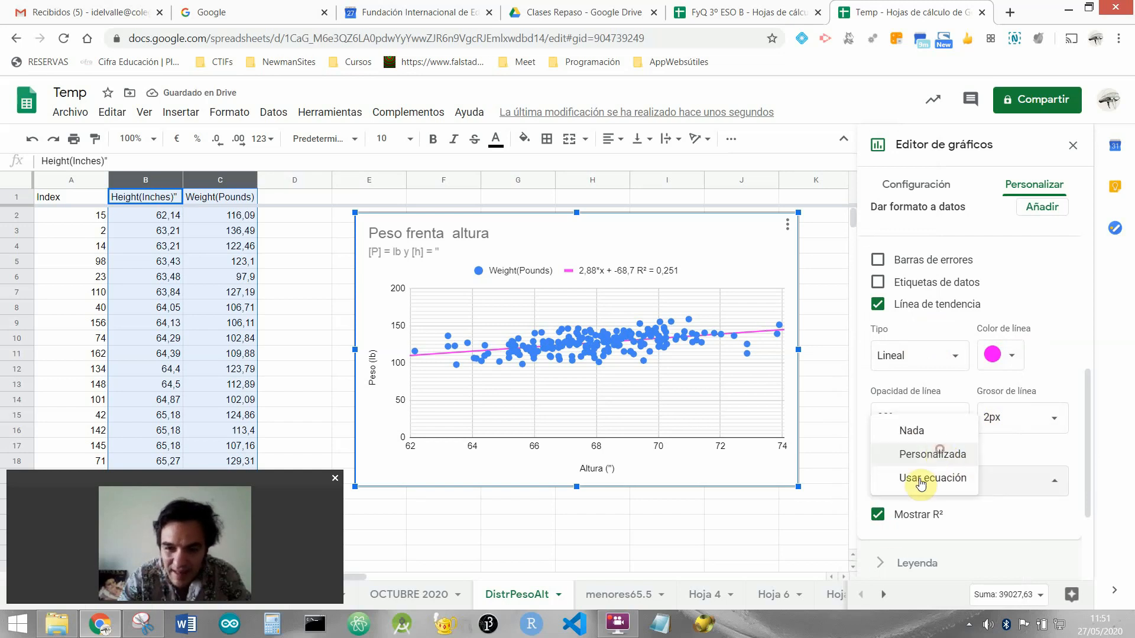
{"action": "left_click", "coordinate": [1087, 459]}
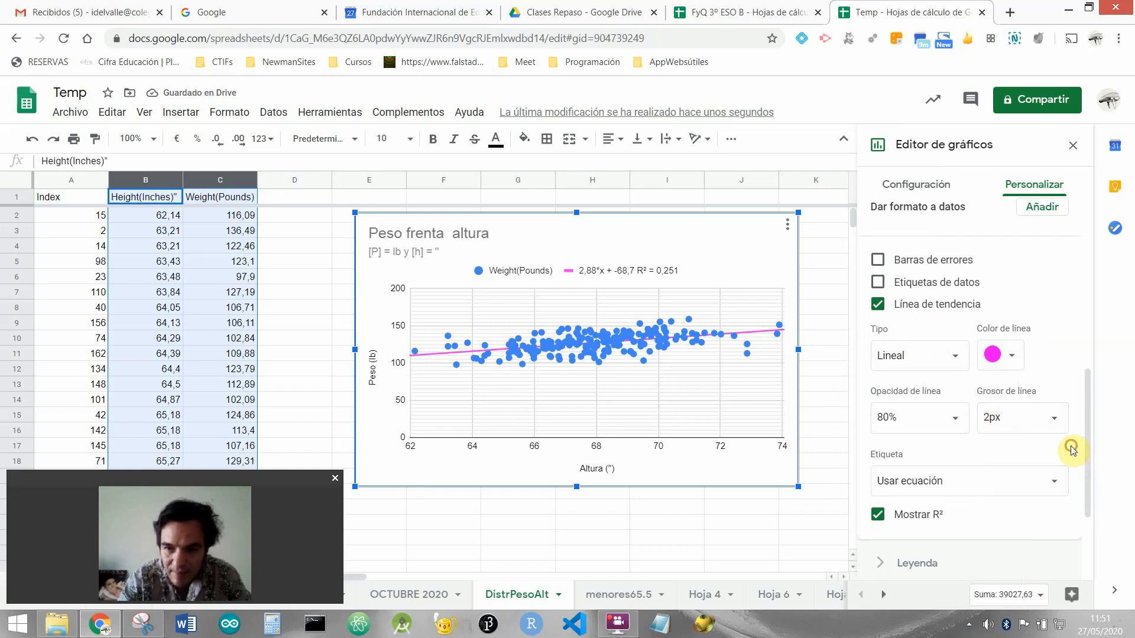